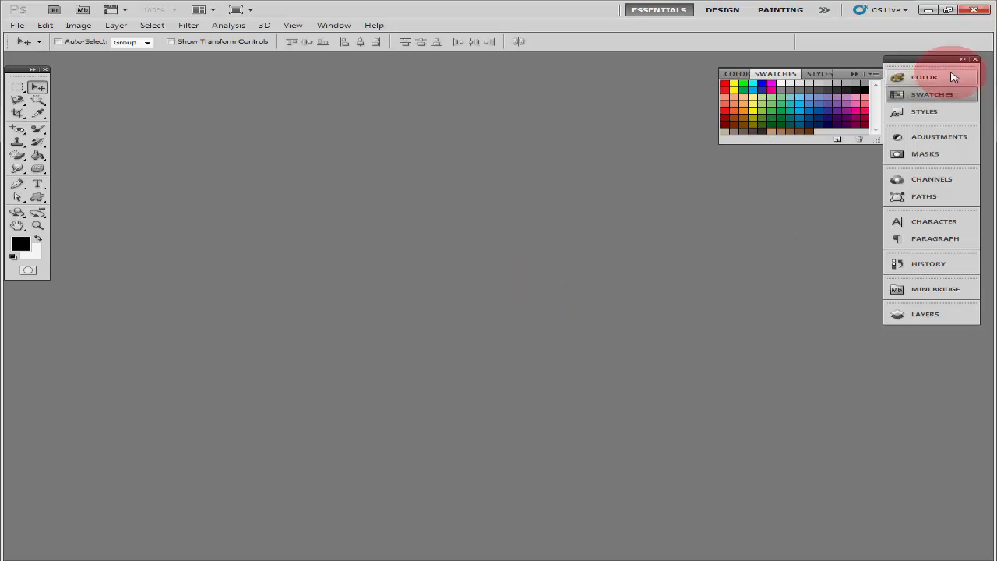
Step: Close the floating panel dock and display the Layers panel again
left_click(976, 60)
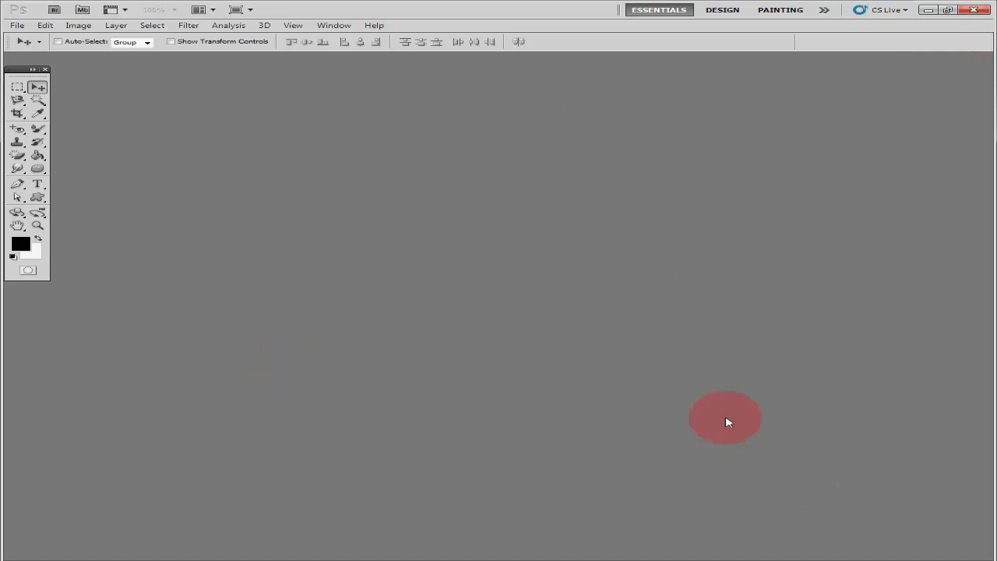
left_click(334, 25)
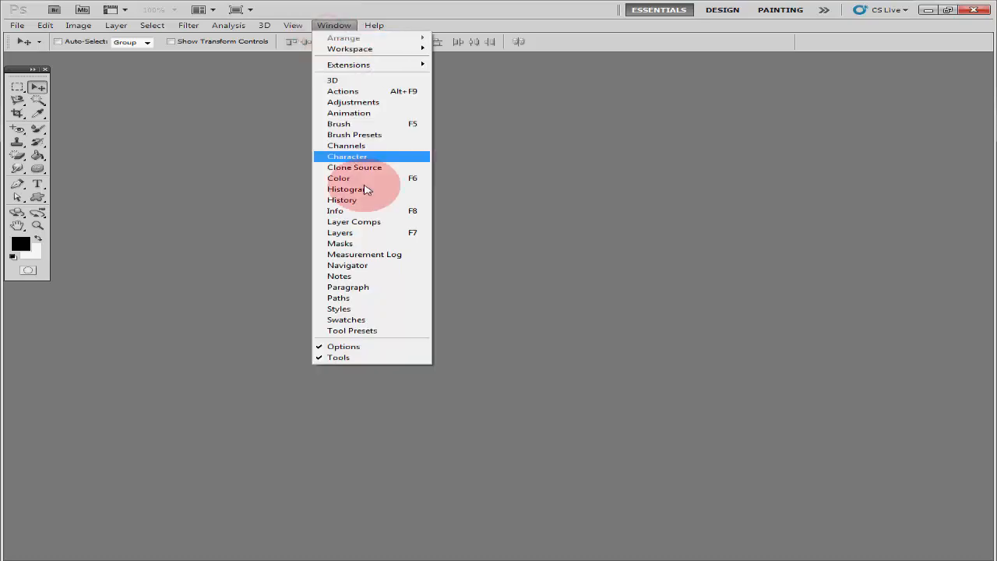
left_click(403, 235)
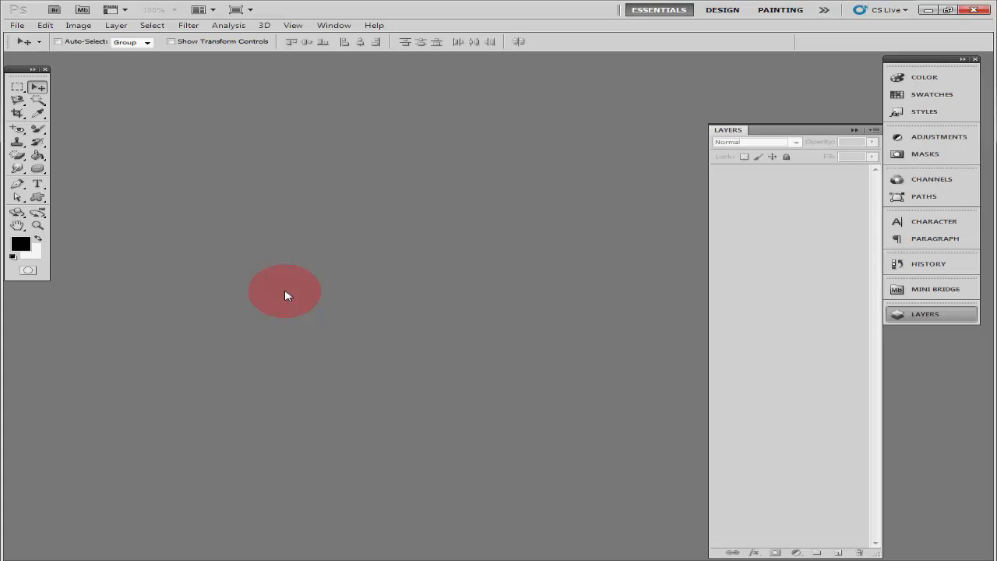
Step: Open the laptop photo Alienware15S-22.jpg from the MY STOK PIC folder and convert its locked Background into a regular layer with default settings
left_click(16, 25)
left_click(31, 38)
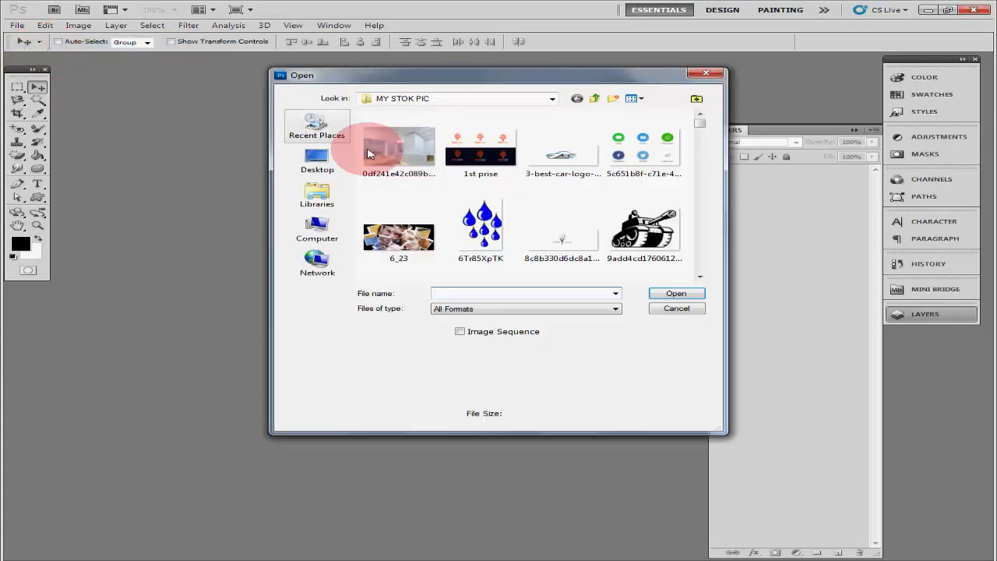
left_click(695, 137)
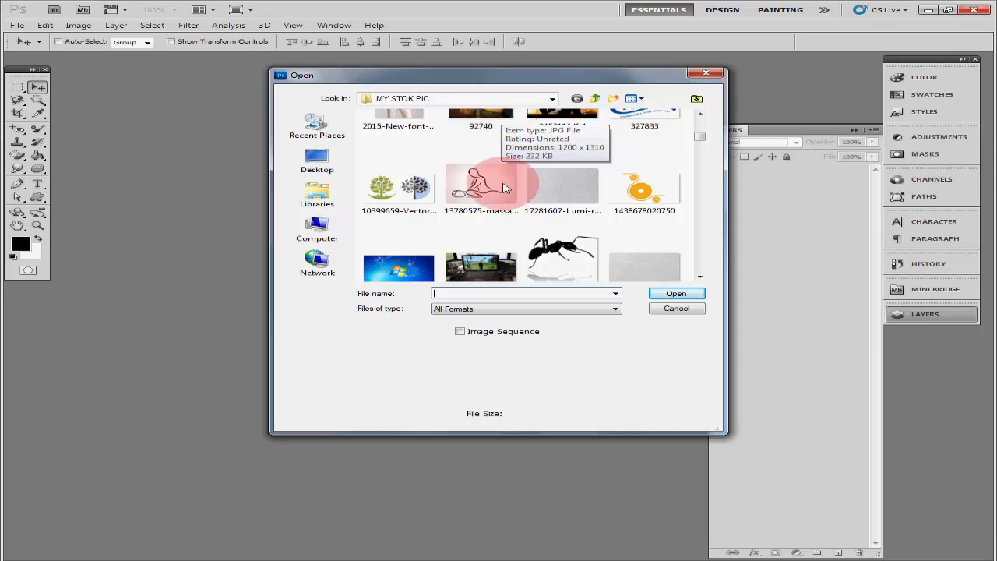
left_click(499, 270)
left_click(674, 294)
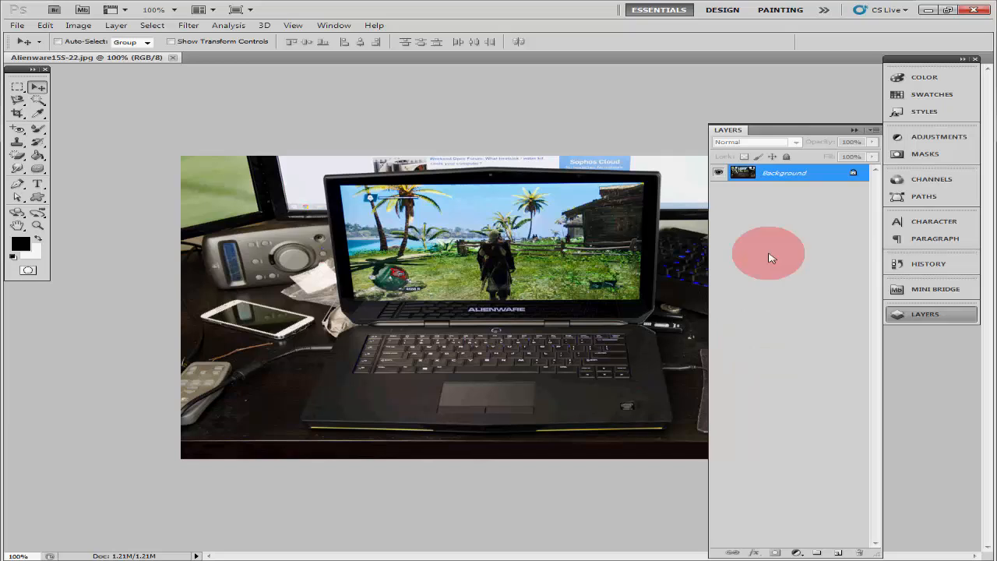
double_click(807, 181)
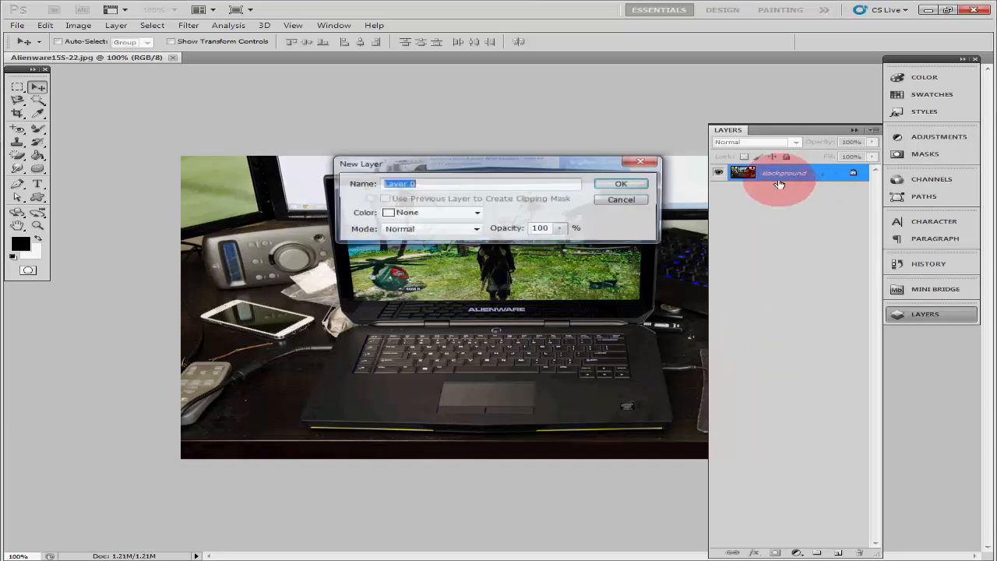
left_click(643, 183)
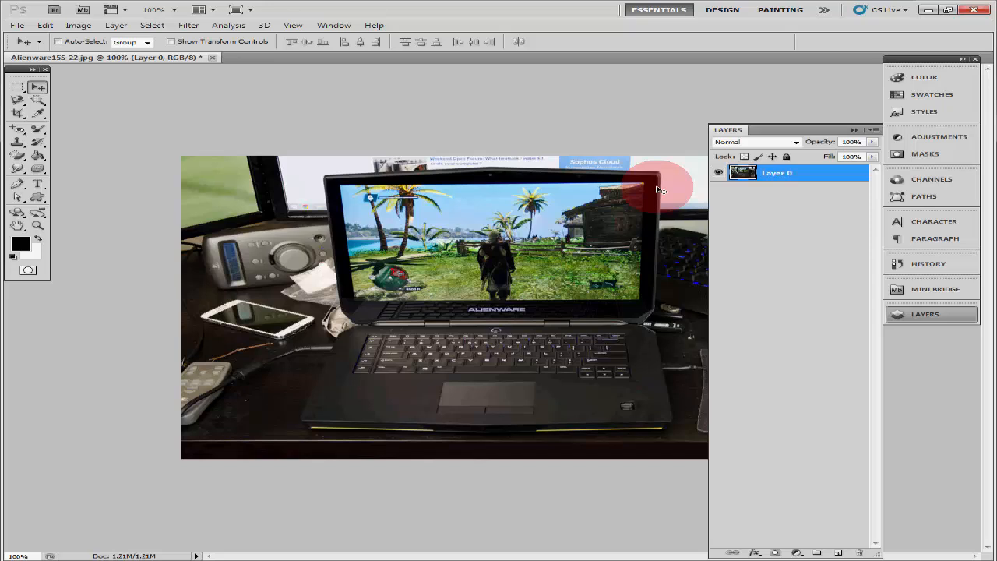
Step: Add the text "River" in 14 pt Arial over the laptop's screen and shift it left onto the display
left_click(40, 184)
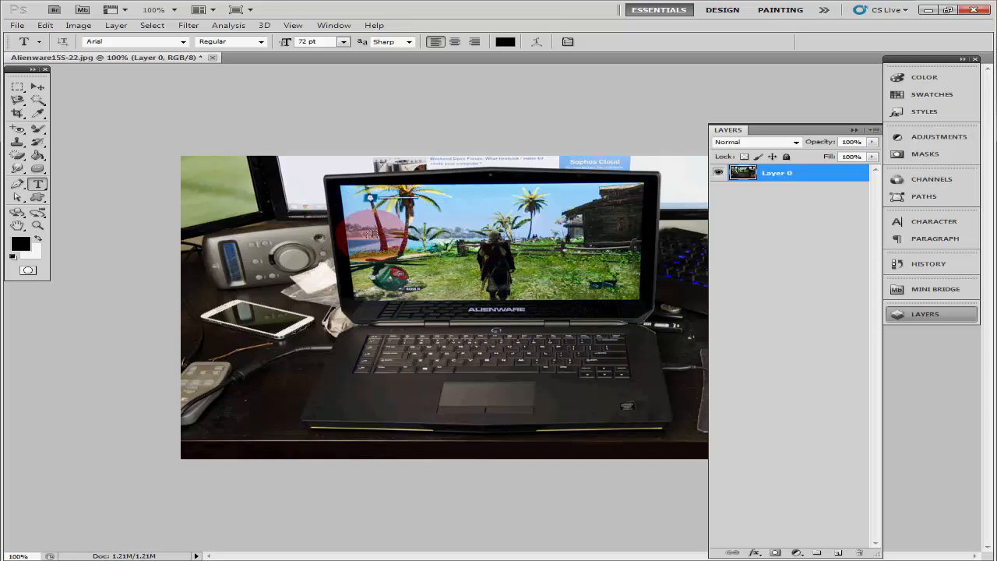
left_click(443, 282)
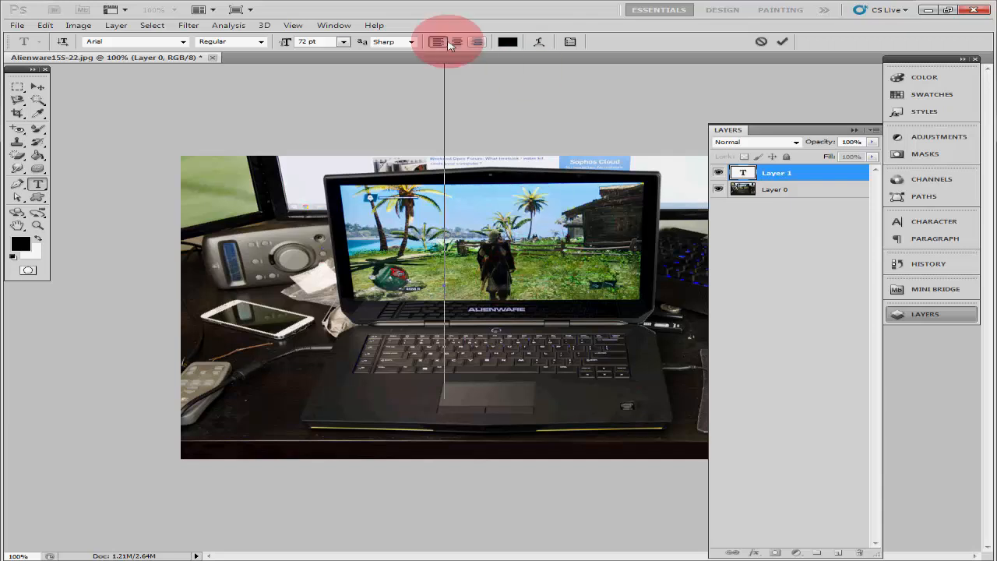
left_click(344, 42)
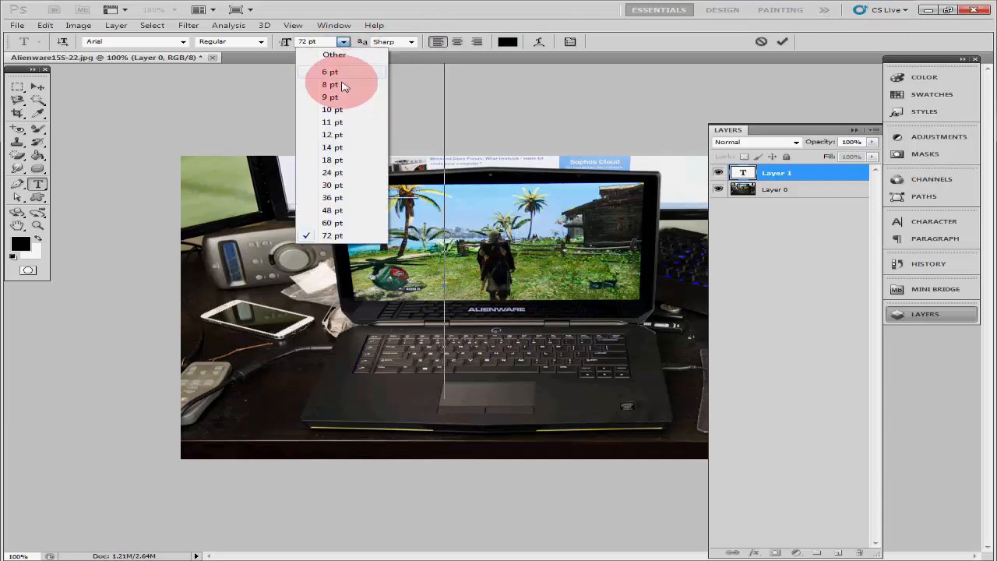
left_click(338, 185)
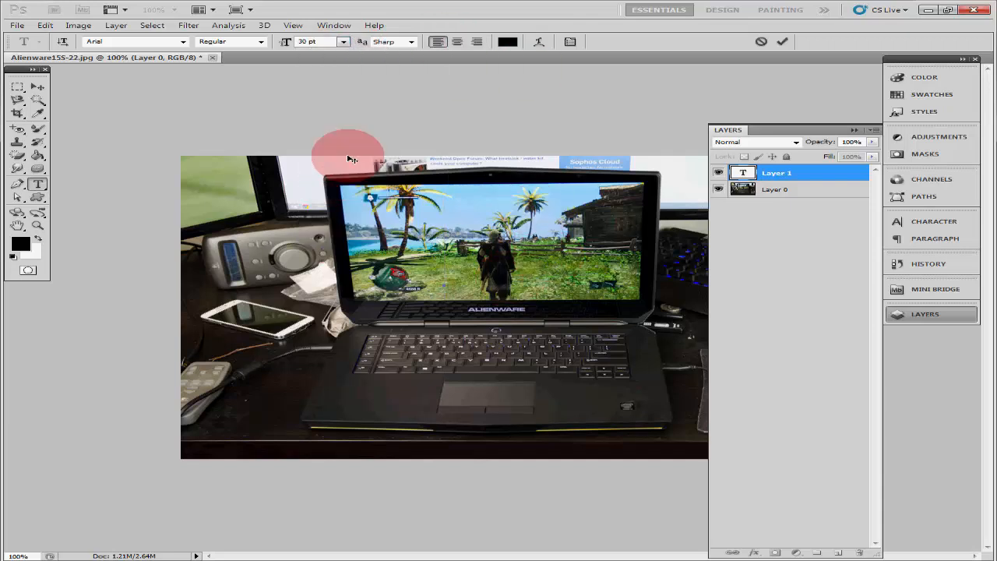
left_click(343, 42)
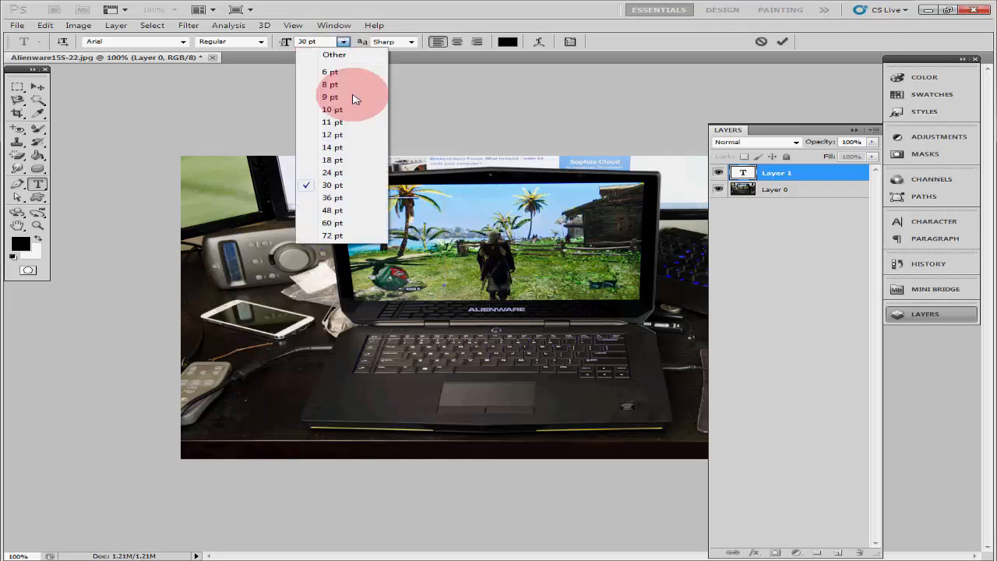
left_click(350, 148)
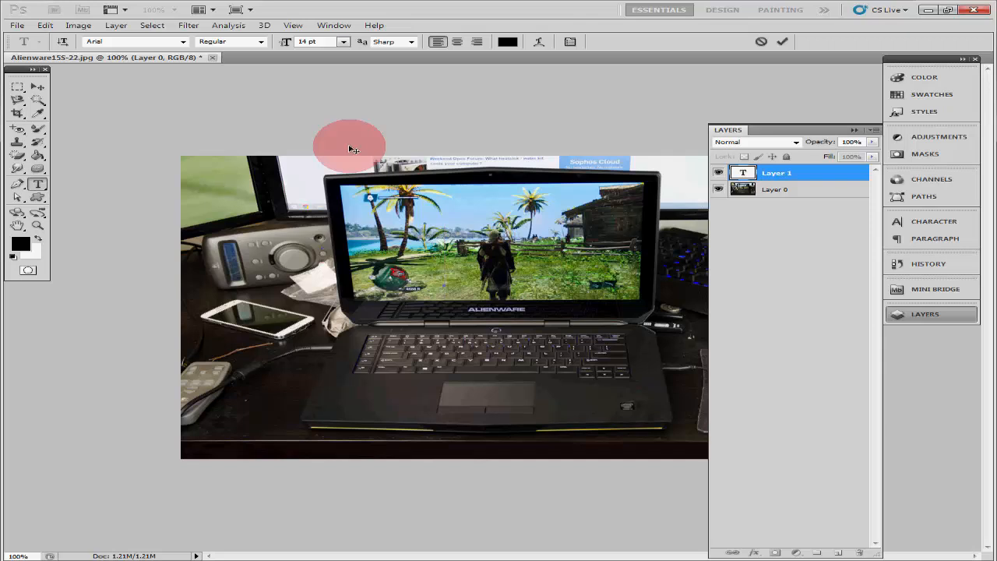
type("River")
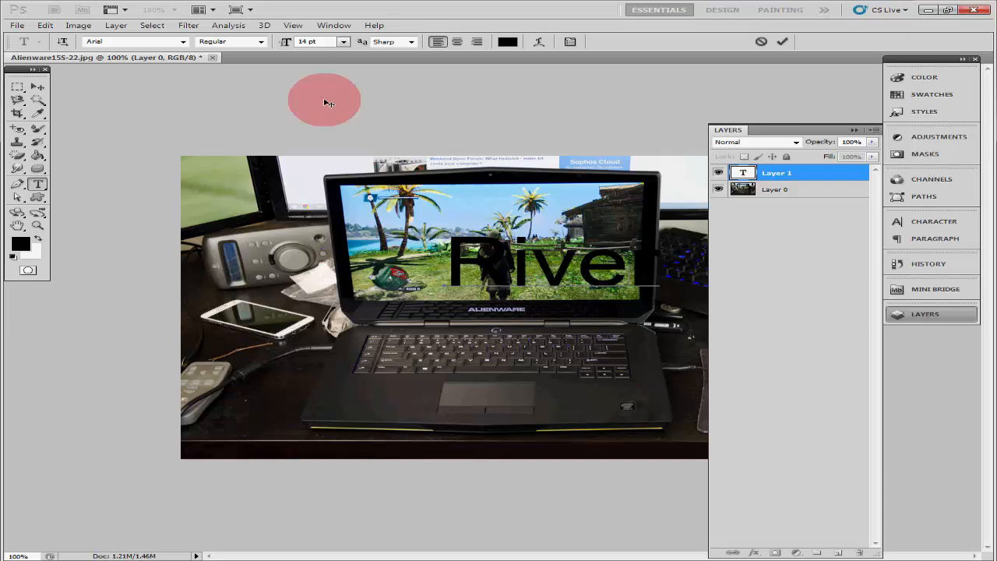
left_click_drag(412, 268, 287, 268)
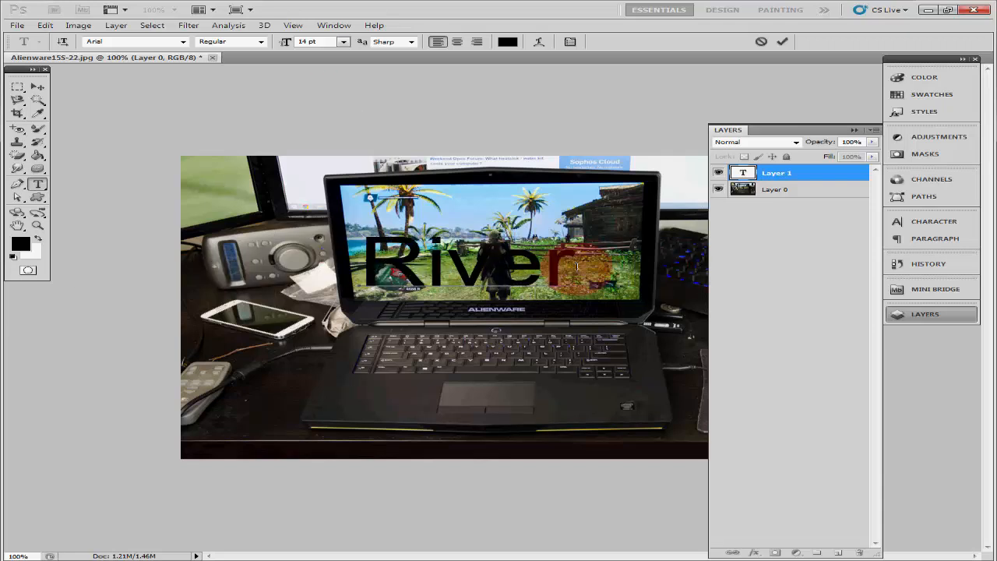
Step: Recolor the whole word "River" pure red, nudge it slightly right and down, and commit the text
double_click(393, 268)
left_click(507, 41)
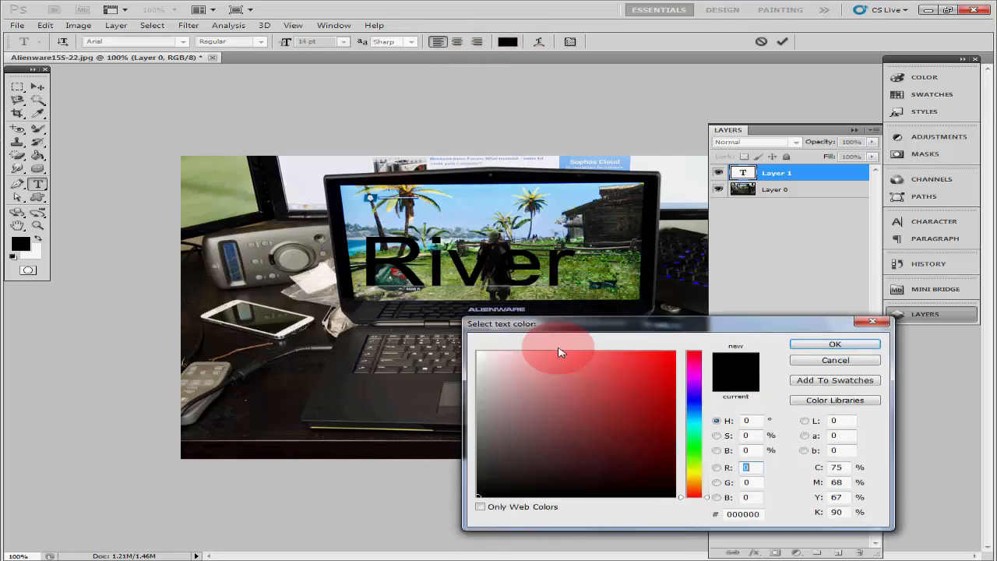
mouse_move(574, 389)
left_mouse_down()
mouse_move(690, 371)
mouse_move(534, 356)
mouse_move(823, 329)
mouse_move(556, 378)
mouse_move(734, 336)
left_mouse_up()
left_click(827, 345)
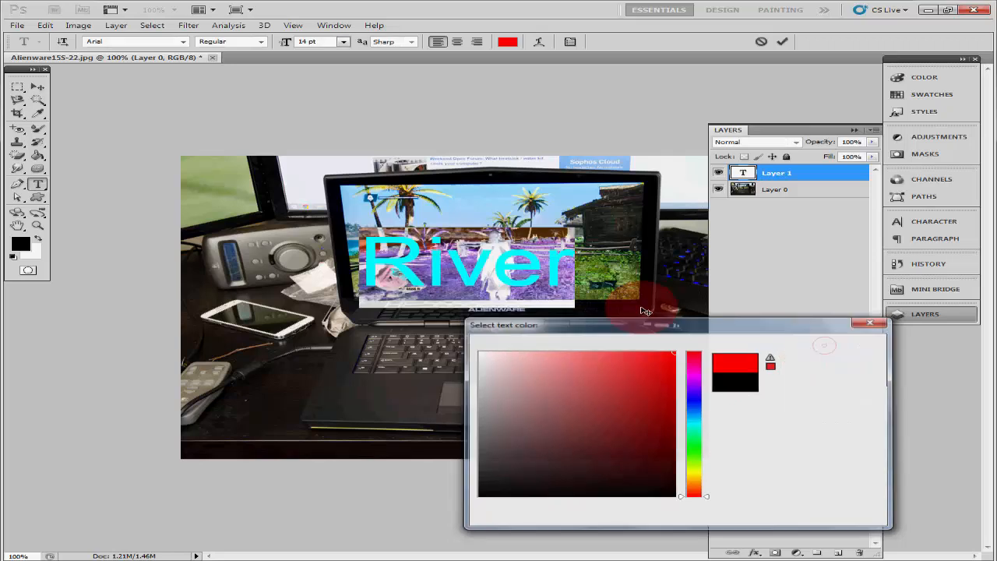
left_click_drag(567, 338, 591, 347)
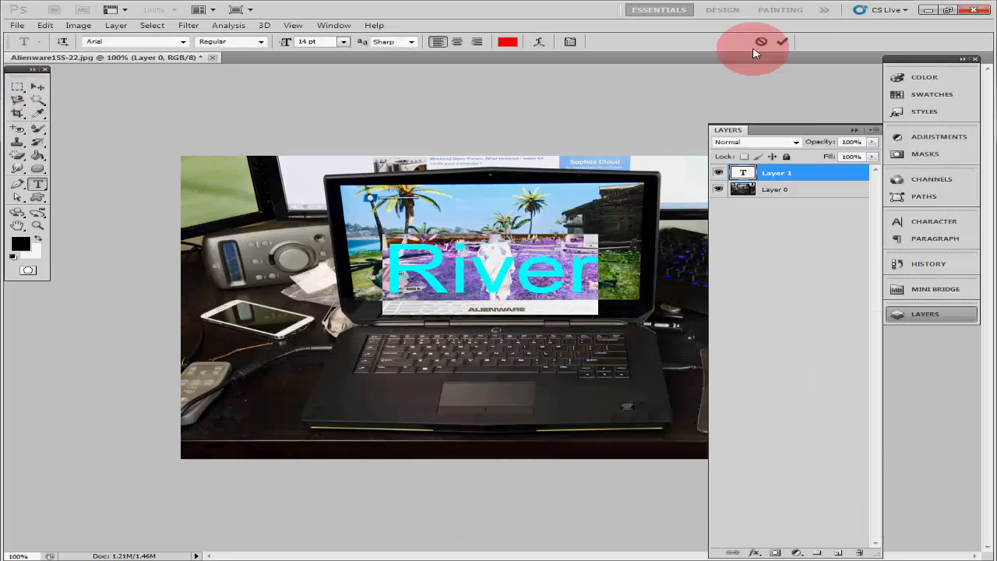
left_click(780, 42)
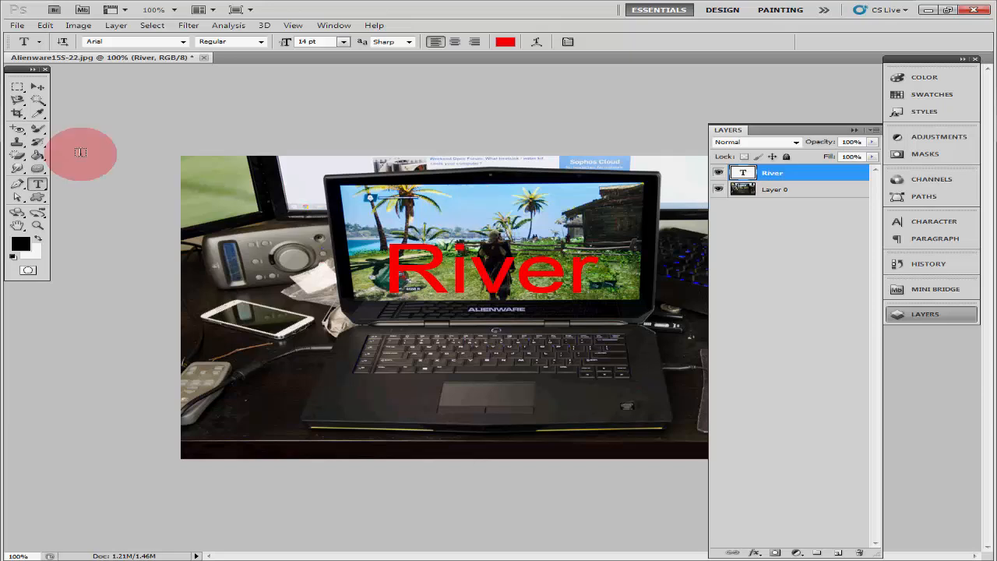
Step: Select the laptop's screen area with the Rectangular Marquee and try to delete it from the River text layer
left_click(17, 87)
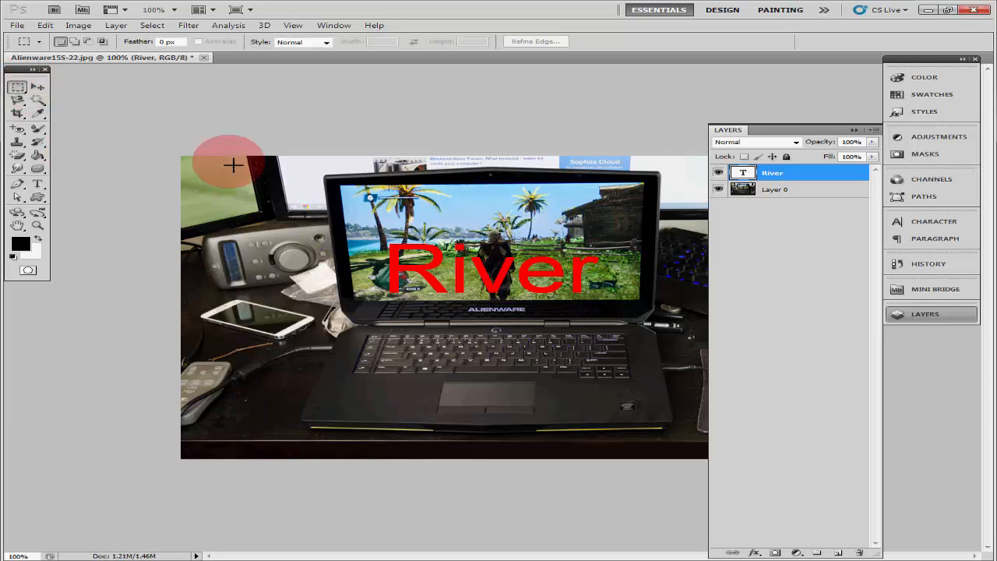
left_click_drag(331, 181, 654, 309)
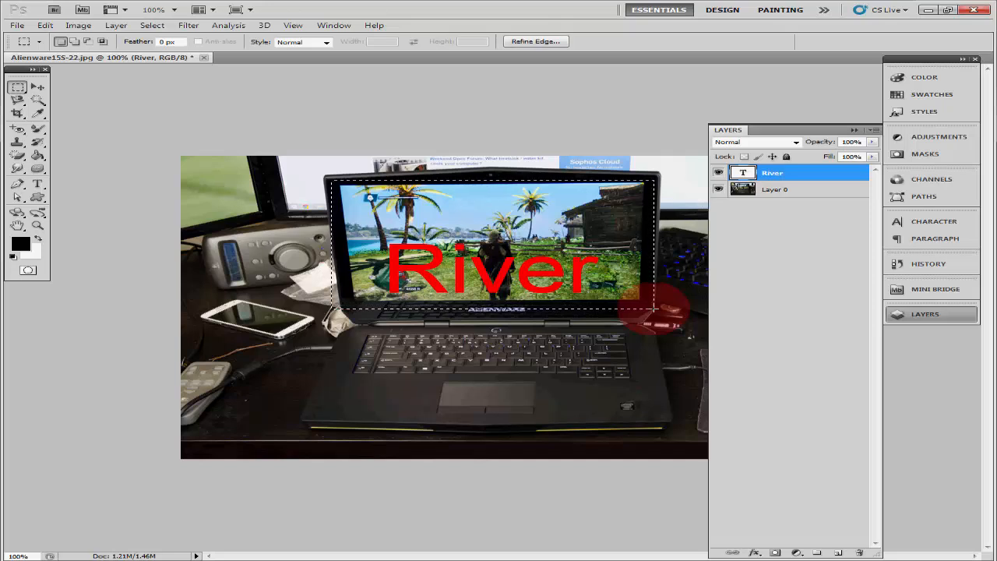
key("Delete")
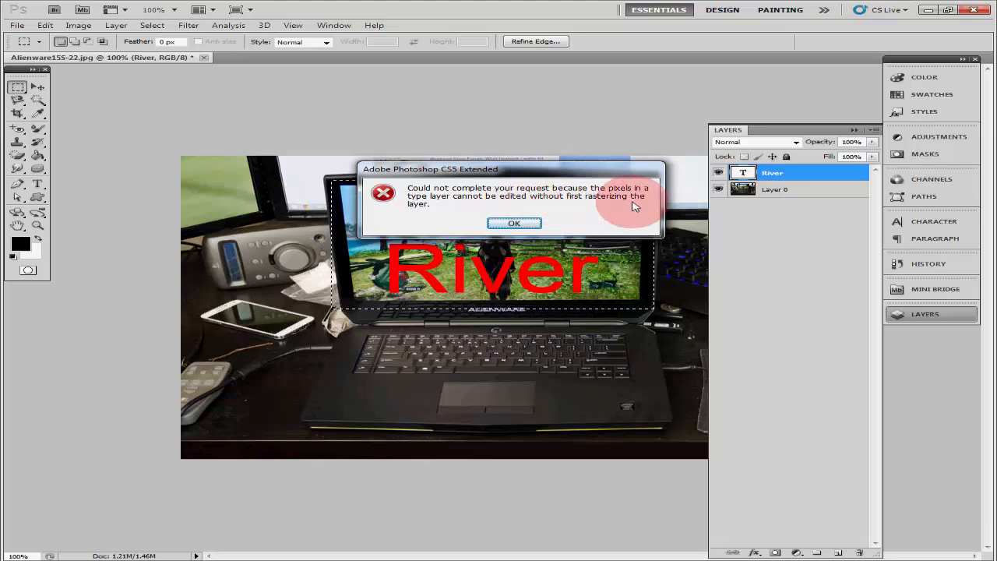
left_click(514, 223)
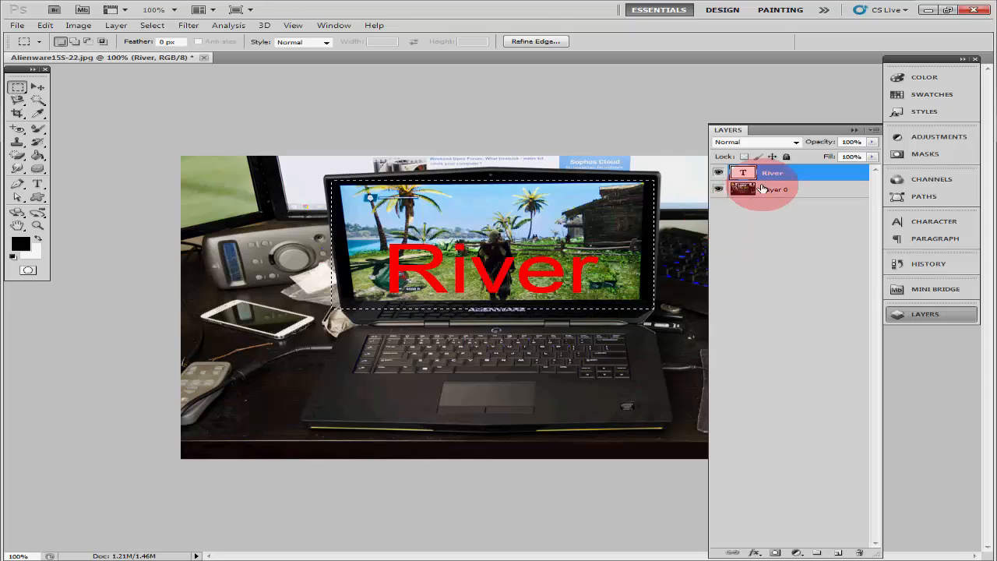
right_click(789, 175)
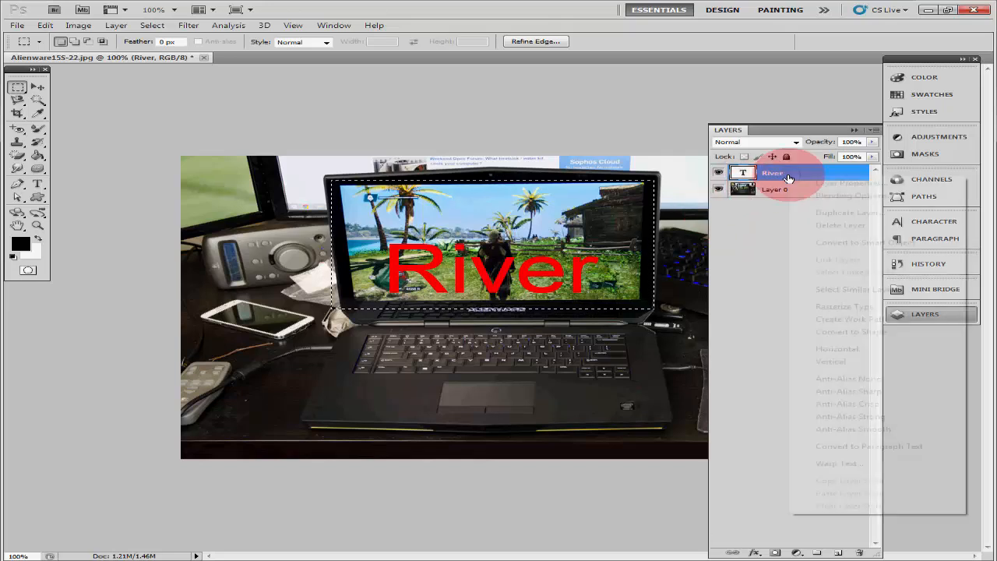
left_click(761, 249)
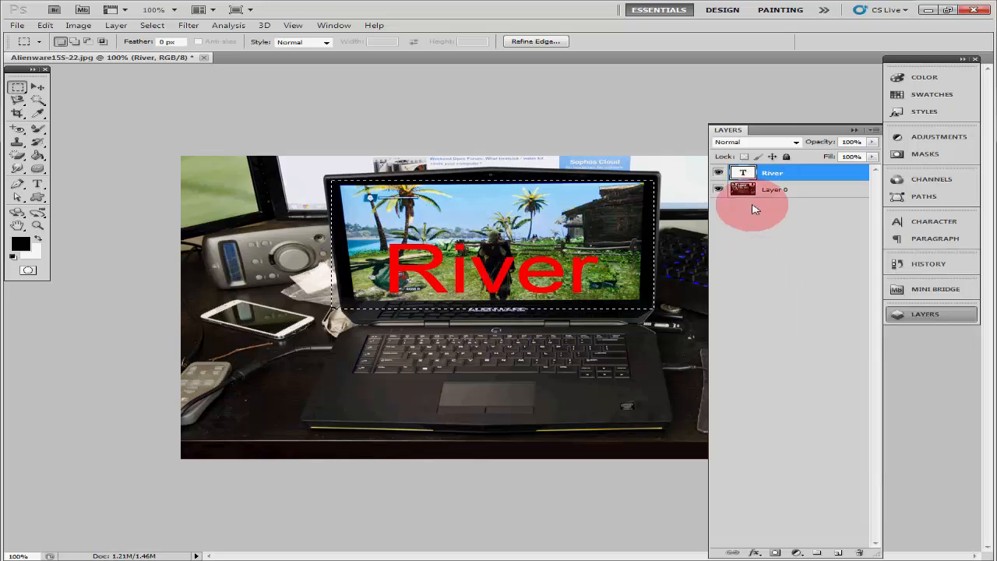
Step: Delete the selected screen area from the photo layer, Layer 0, and undo the deletion
left_click(789, 190)
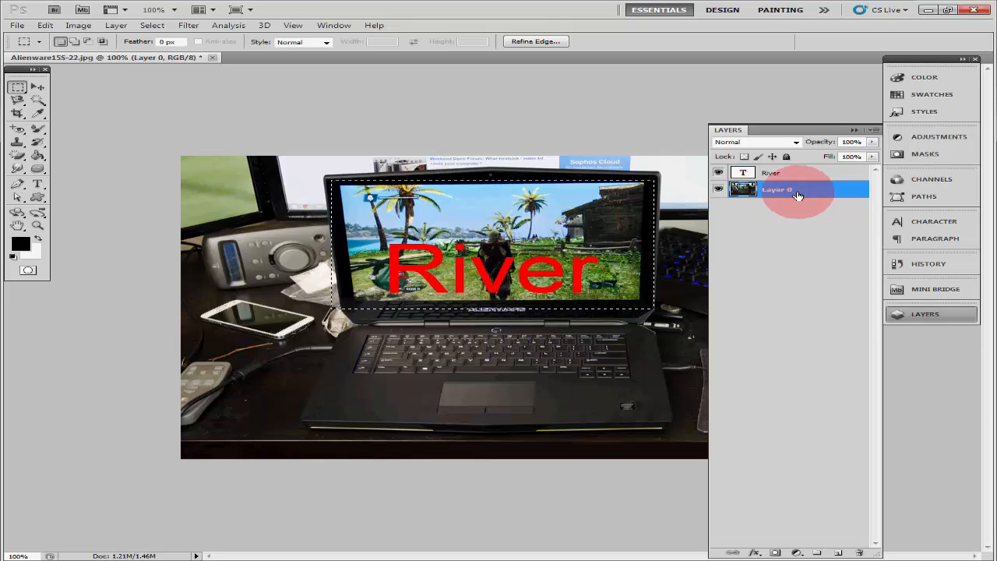
key("Delete")
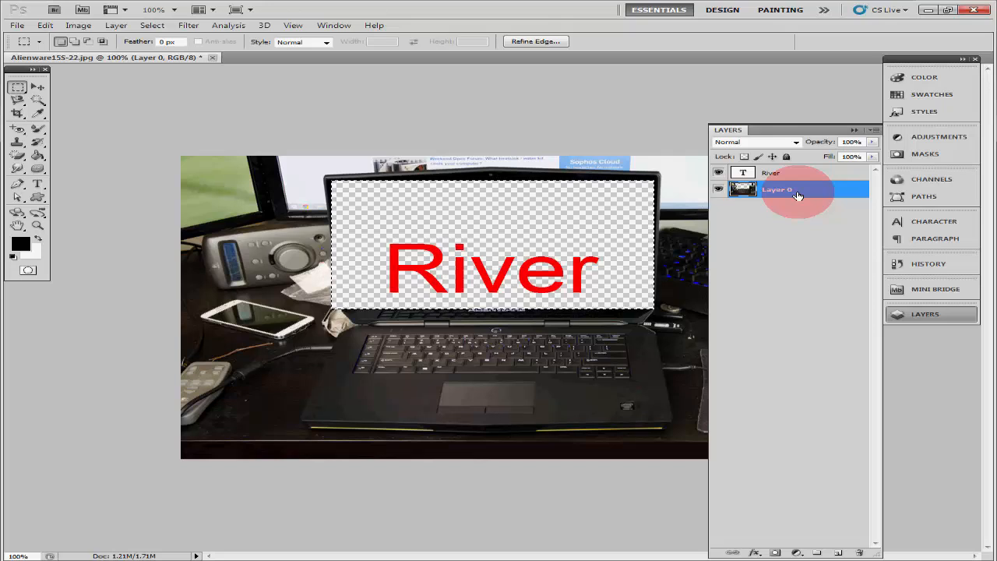
key("ctrl+z")
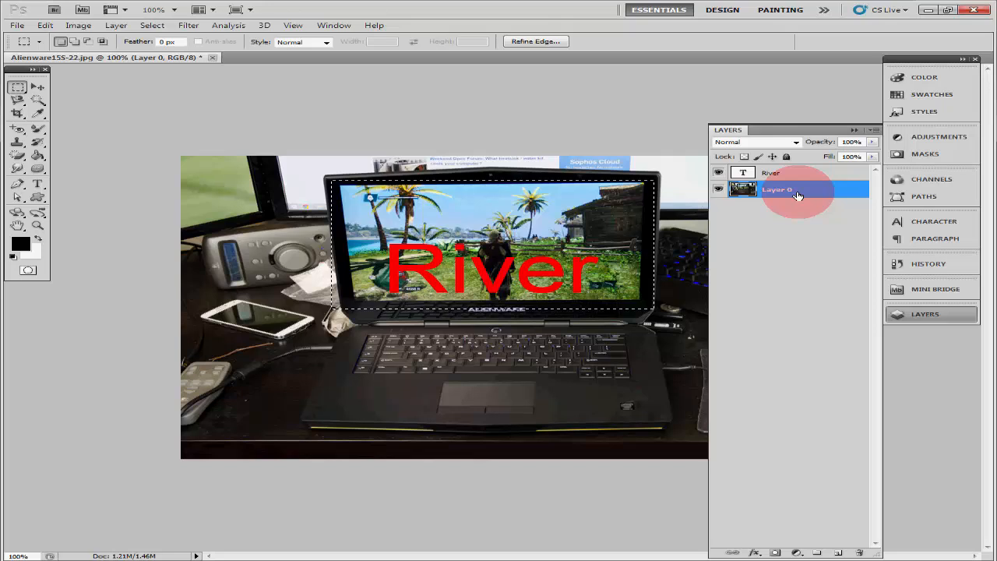
Step: Switch to the Move tool and remove the marquee selection around the laptop's screen, leaving no layer active
left_click(734, 236)
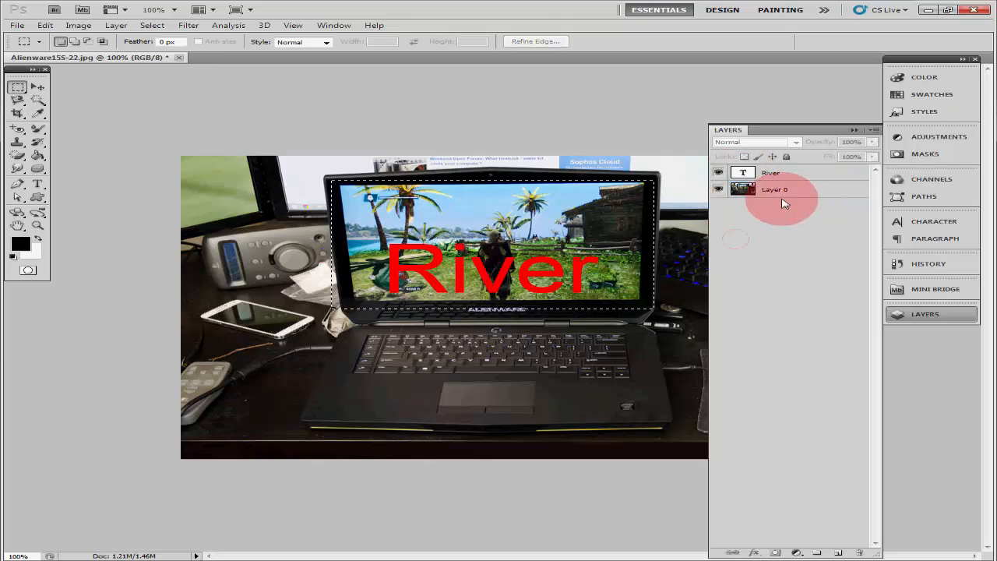
left_click(37, 87)
left_click(757, 330)
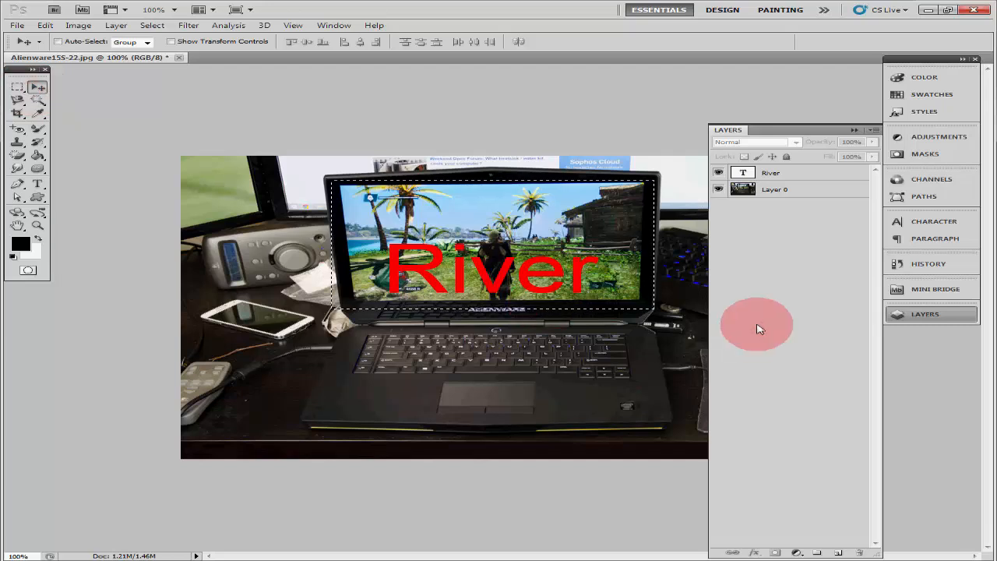
key("ctrl+d")
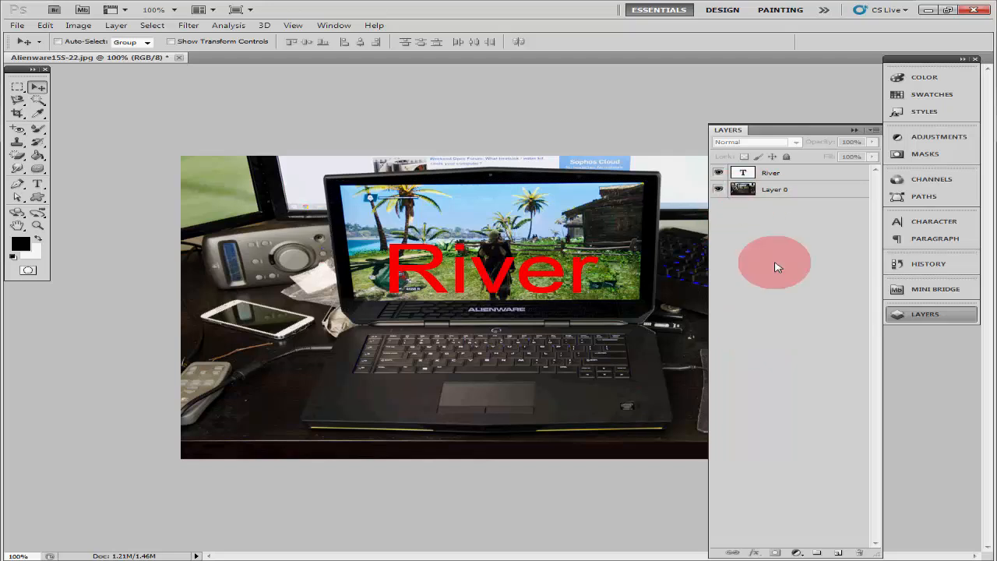
Step: Try the Multiply and Screen blending modes on the River text layer and set its mode back to Normal
left_click(830, 194)
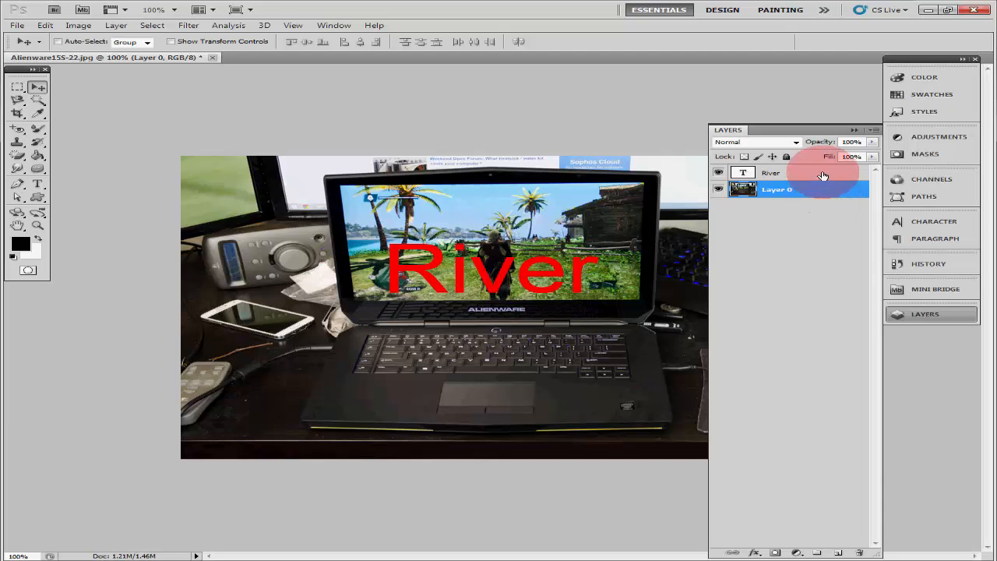
left_click(810, 179)
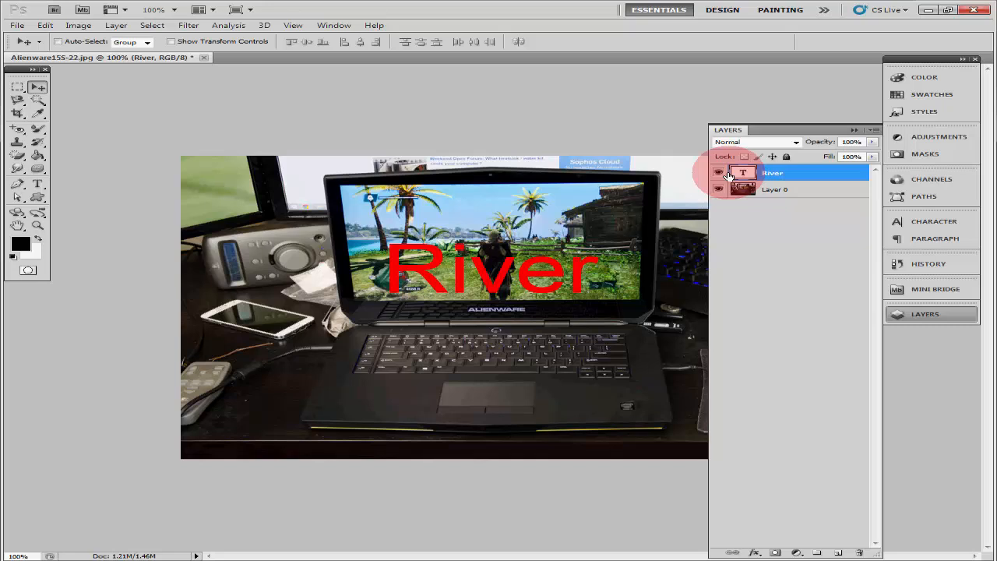
left_click(796, 144)
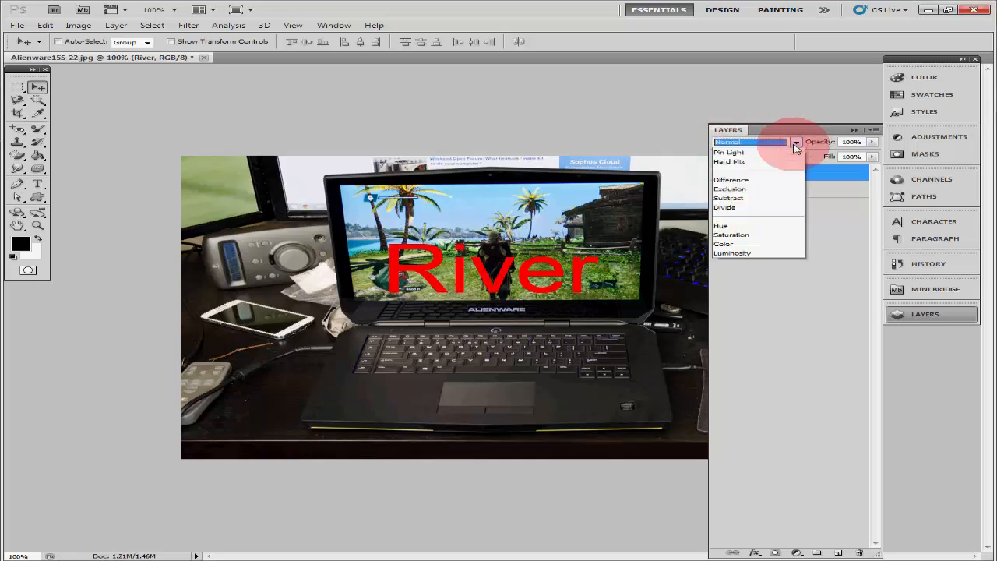
left_click(774, 195)
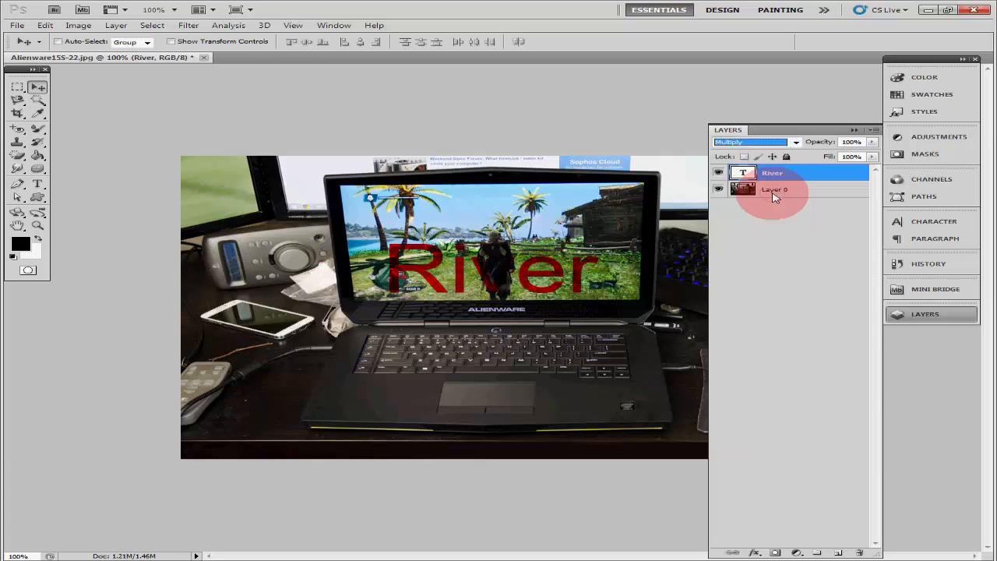
left_click(795, 142)
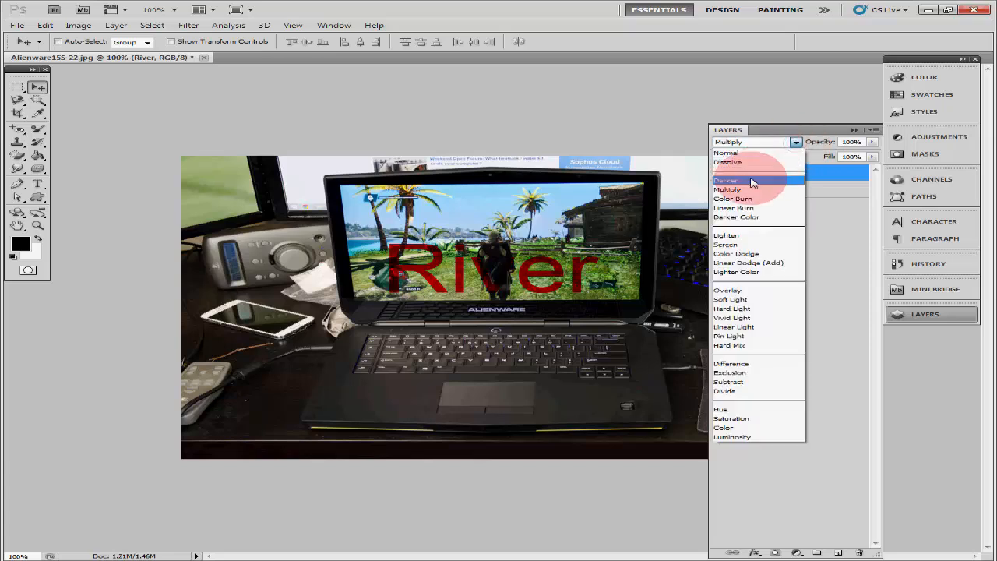
left_click(746, 245)
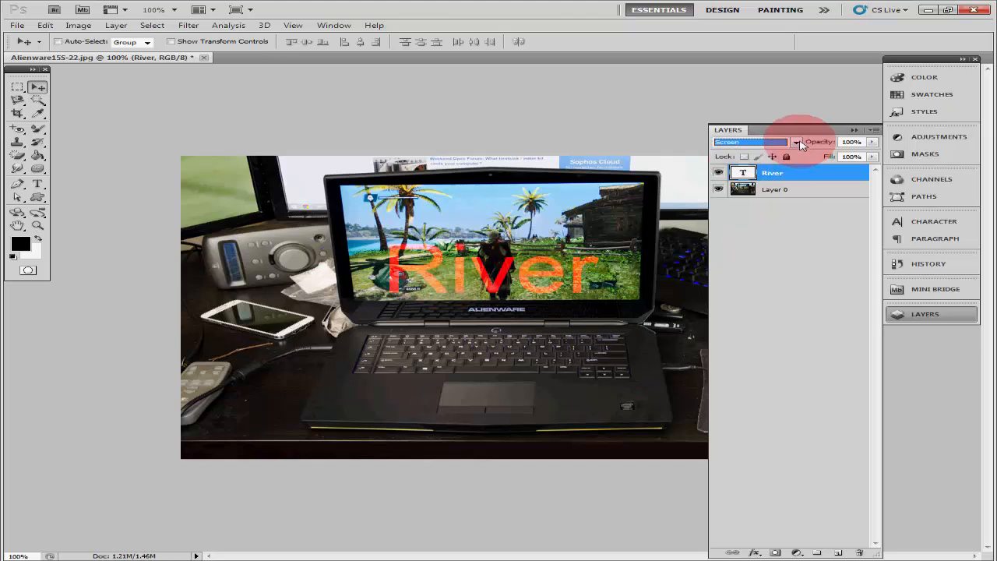
left_click(796, 143)
left_click(771, 153)
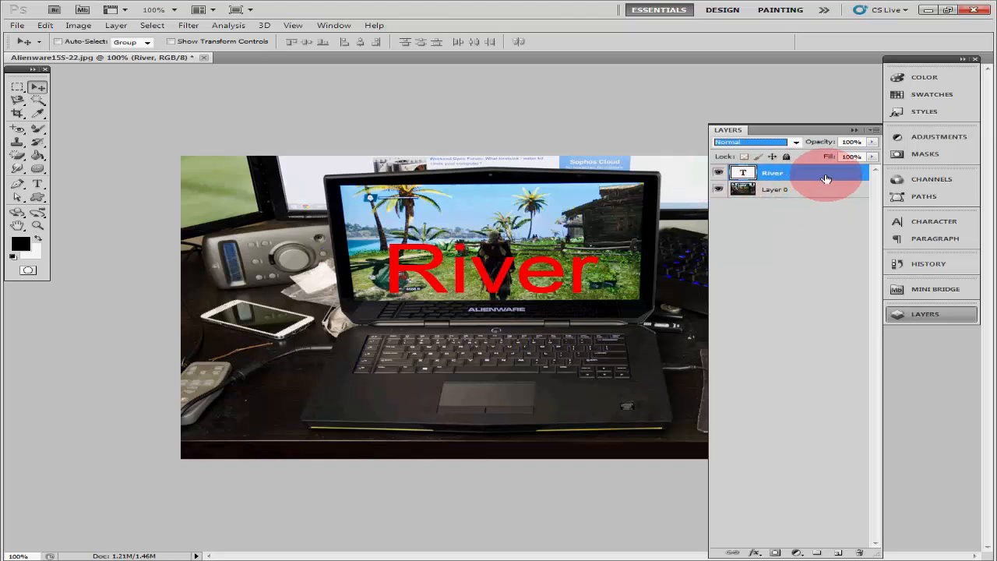
Step: Toggle the visibility of the River text layer off and on twice
left_click(719, 175)
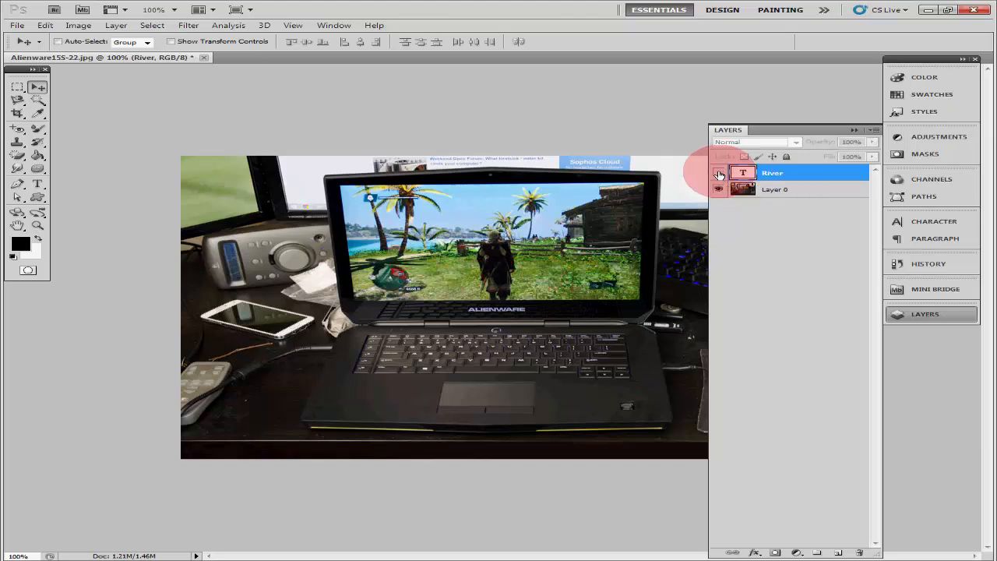
left_click(719, 175)
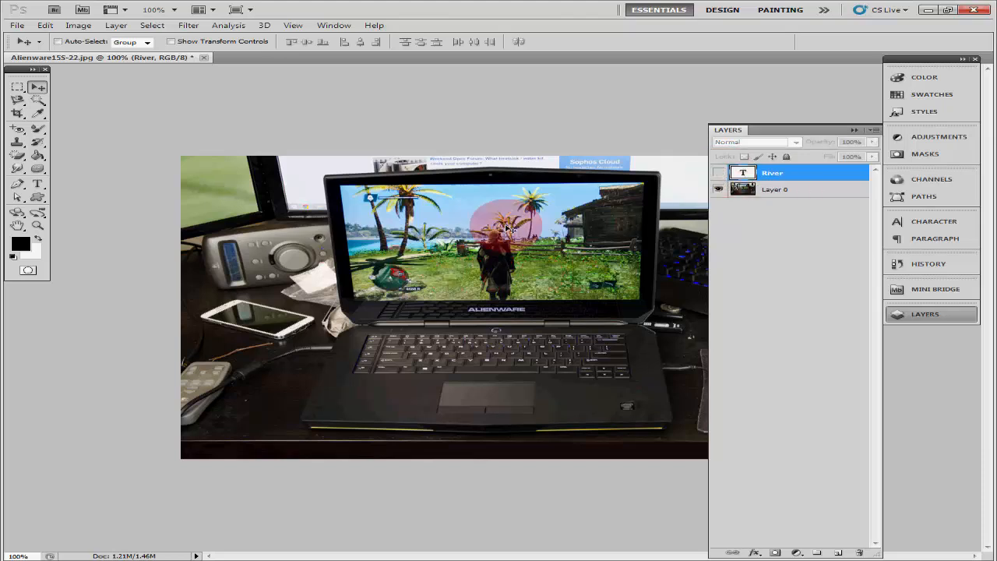
left_click(719, 176)
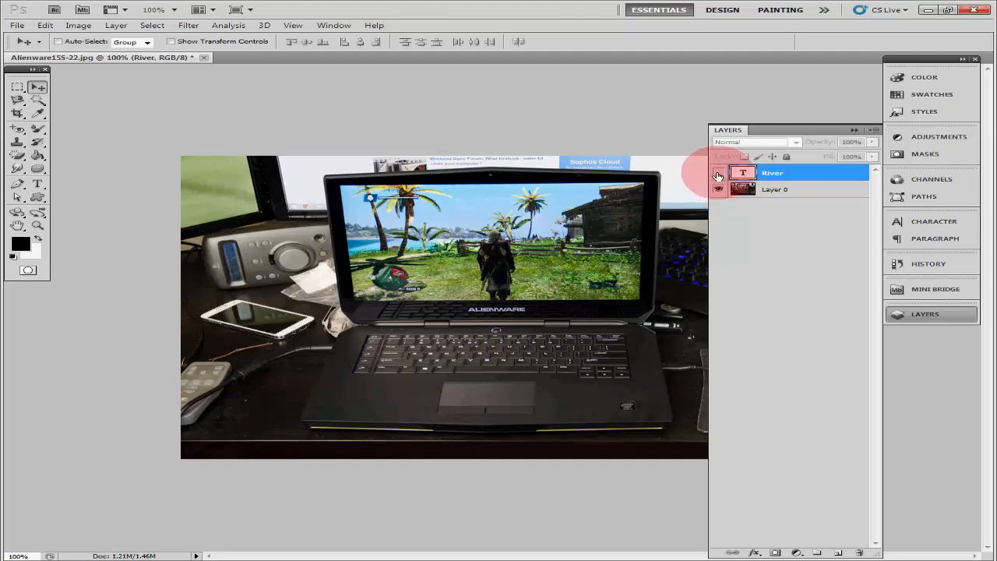
left_click(718, 176)
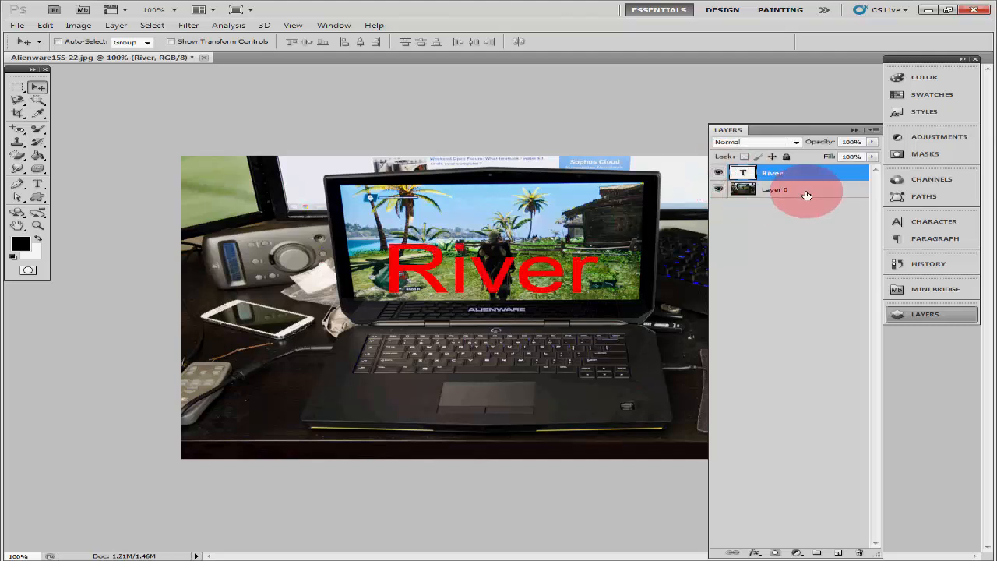
Step: Hide and show the River and Layer 0 layers in alternation, ending with both layers turned on
left_click(718, 176)
left_click(718, 190)
left_click(718, 173)
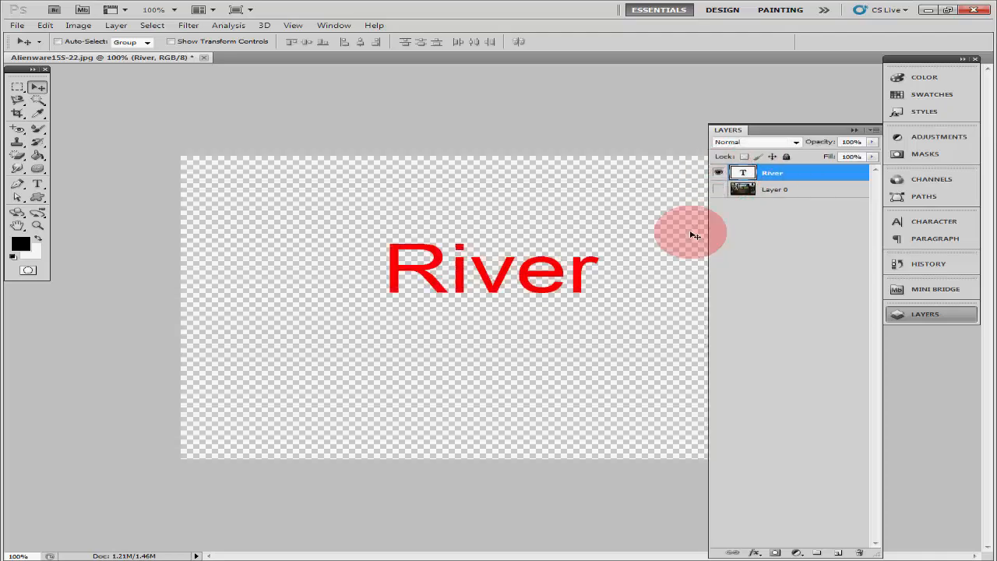
left_click(718, 190)
left_click(718, 173)
left_click(718, 190)
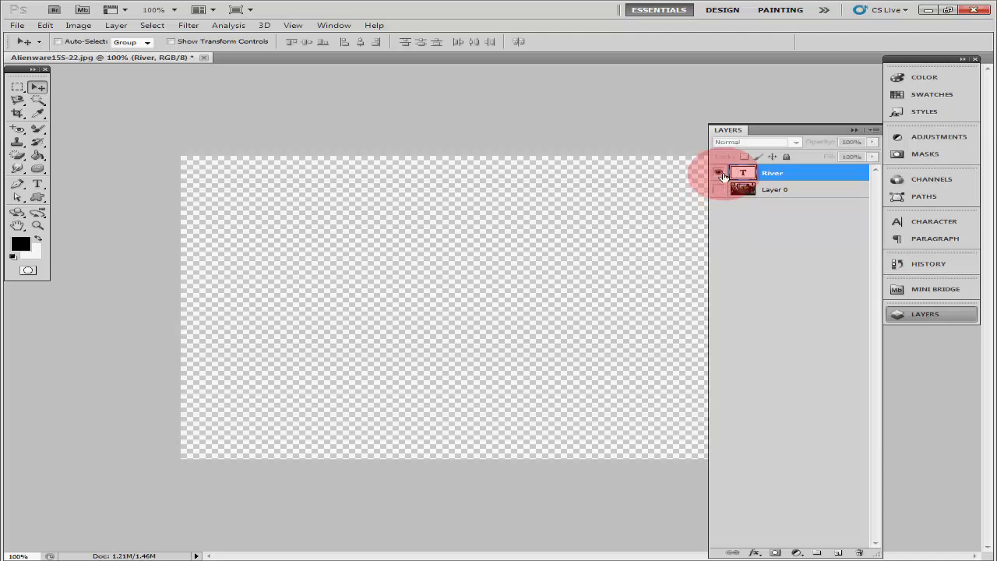
left_click(718, 173)
left_click(719, 190)
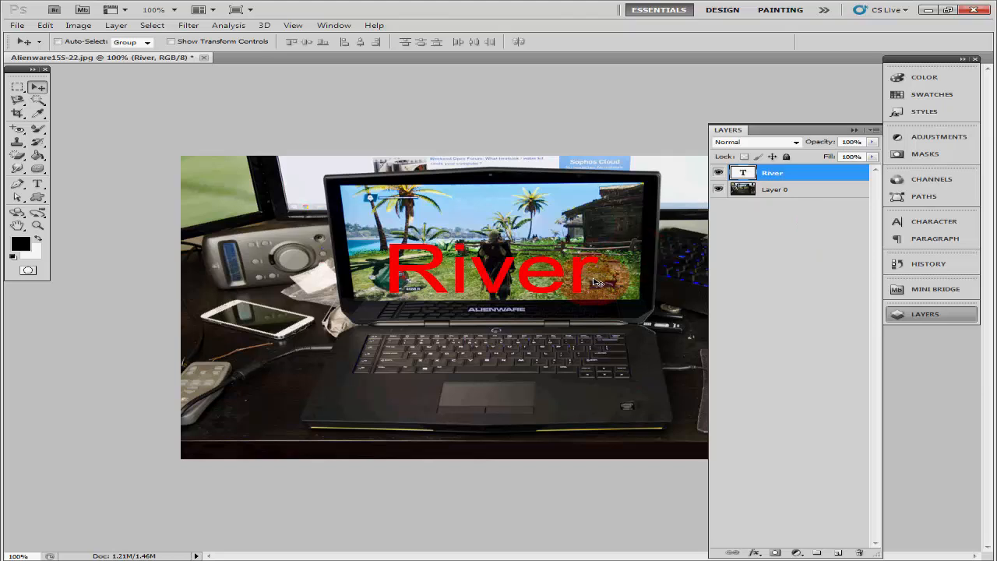
Step: Lower the River text layer's opacity to 0% and restore it to 100%
left_click(873, 146)
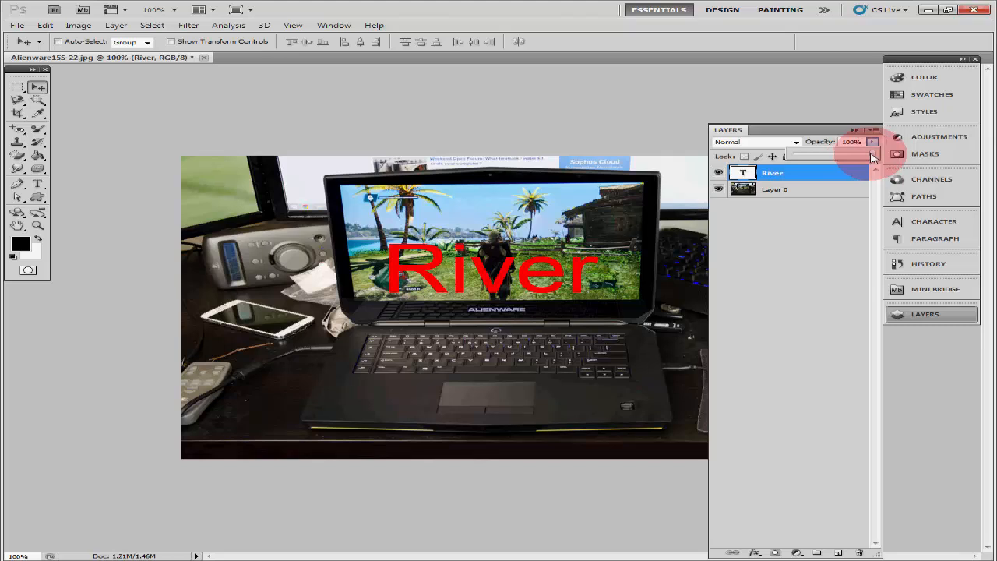
left_click_drag(873, 153, 766, 160)
left_click(823, 255)
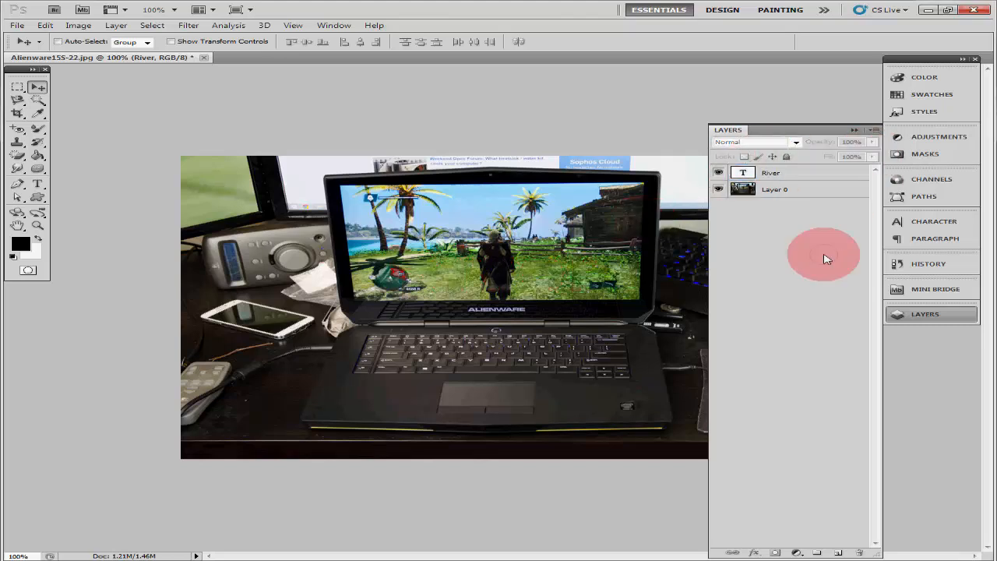
left_click(827, 173)
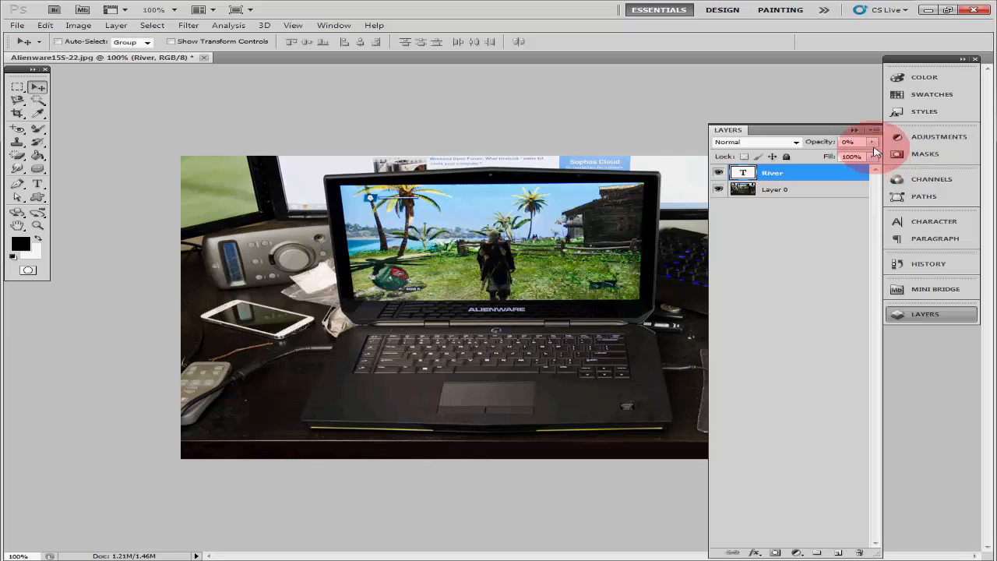
left_click_drag(874, 148, 912, 147)
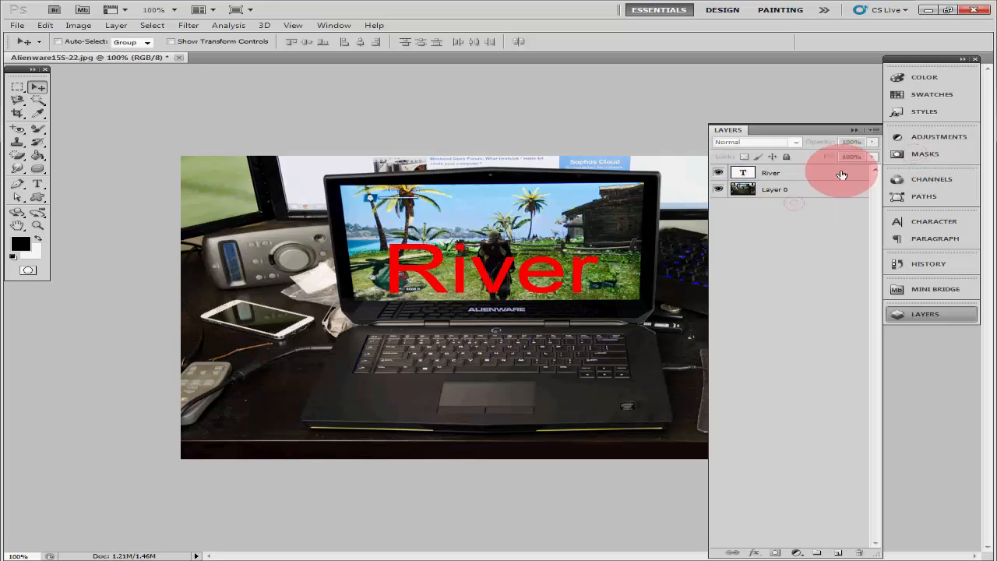
Step: Lower the River text layer's fill to 0%, restore it to 100%, and deselect the layer
left_click_drag(871, 158, 806, 198)
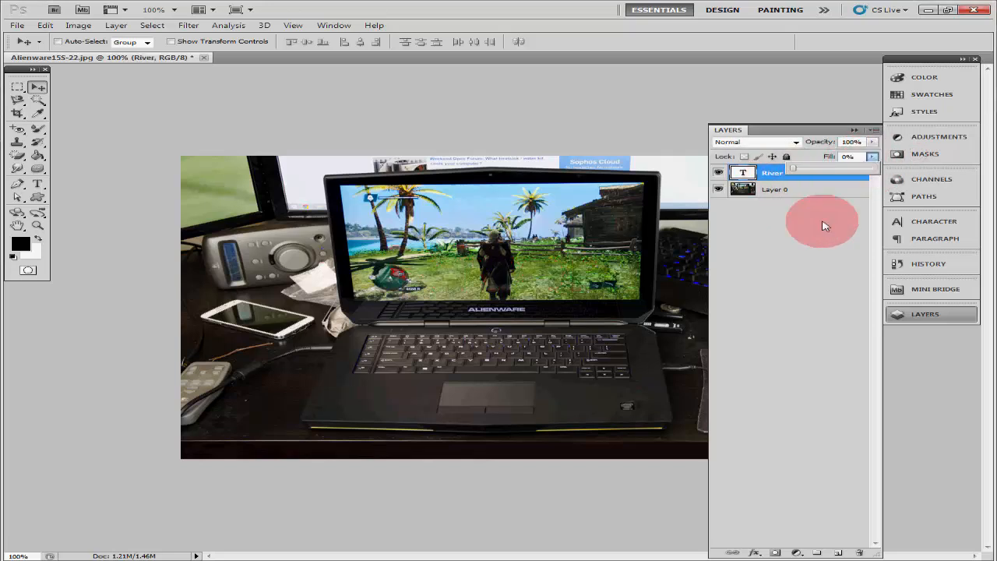
left_click(823, 223)
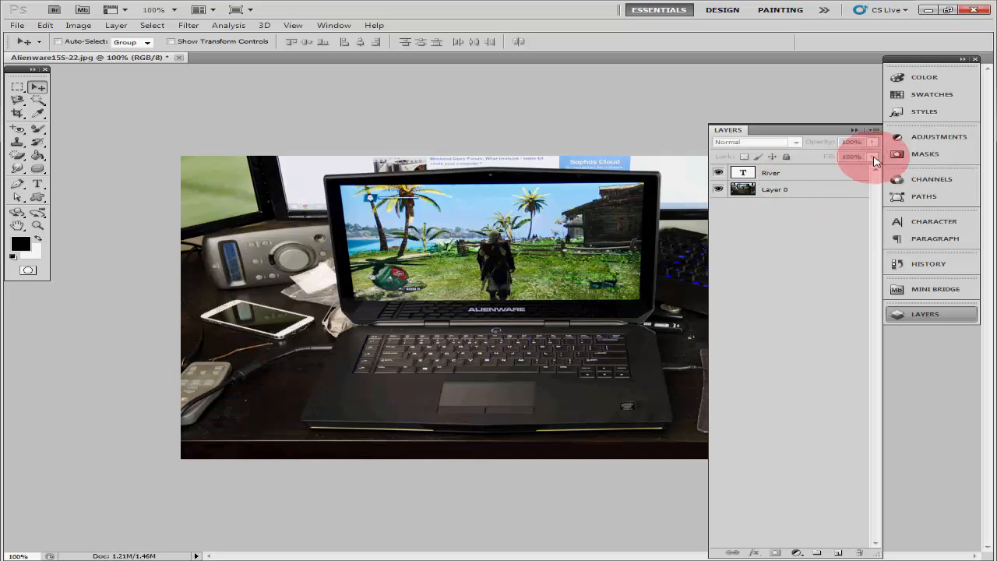
left_click(845, 172)
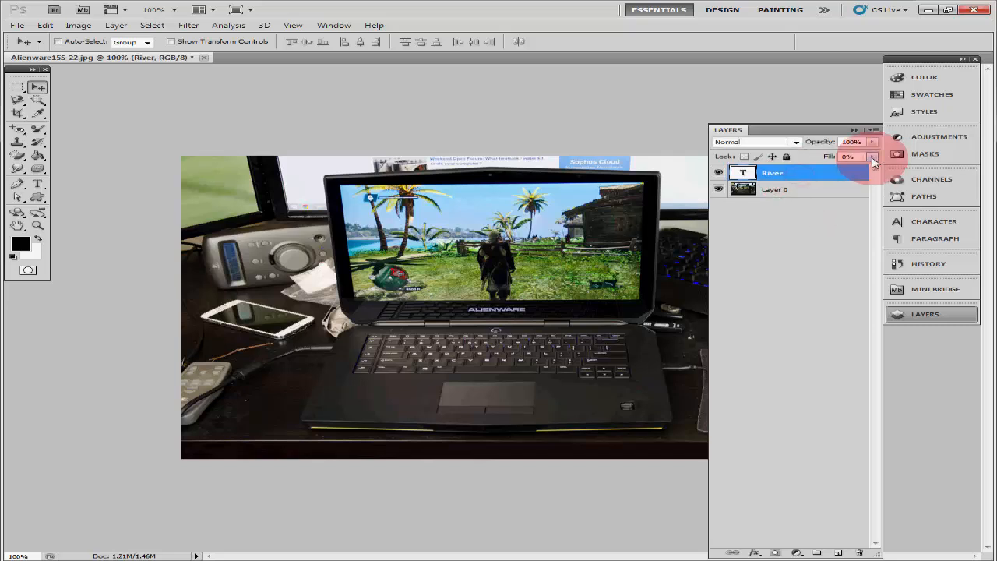
mouse_move(873, 160)
left_mouse_down()
mouse_move(797, 179)
mouse_move(833, 180)
mouse_move(831, 168)
mouse_move(861, 171)
mouse_move(878, 161)
left_mouse_up()
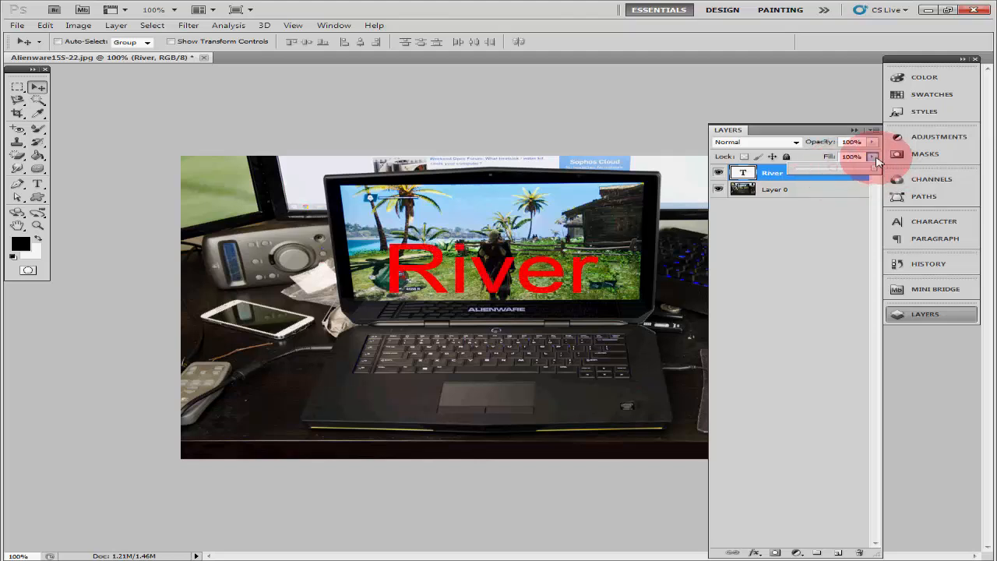
left_click(824, 207)
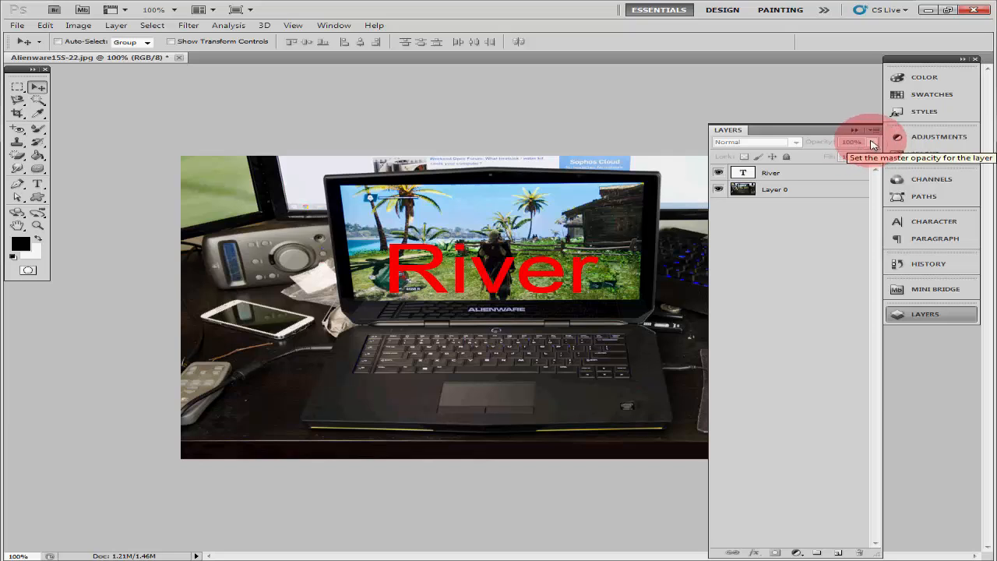
Step: Adjust the River text layer's fill and opacity, return both to 100%, and deselect the layer
left_click(834, 176)
left_click(873, 157)
left_click_drag(857, 168, 934, 151)
left_click(874, 141)
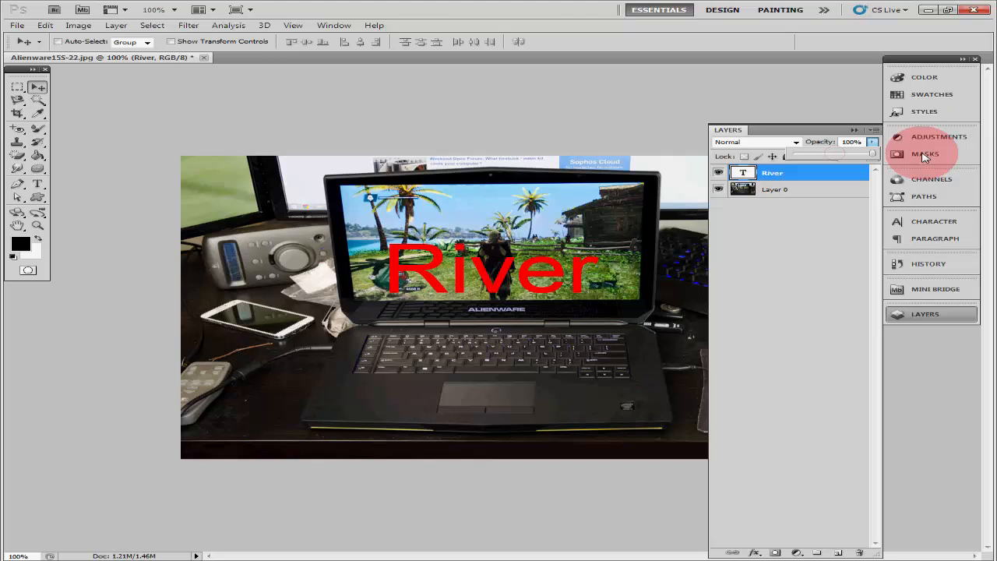
left_click(830, 202)
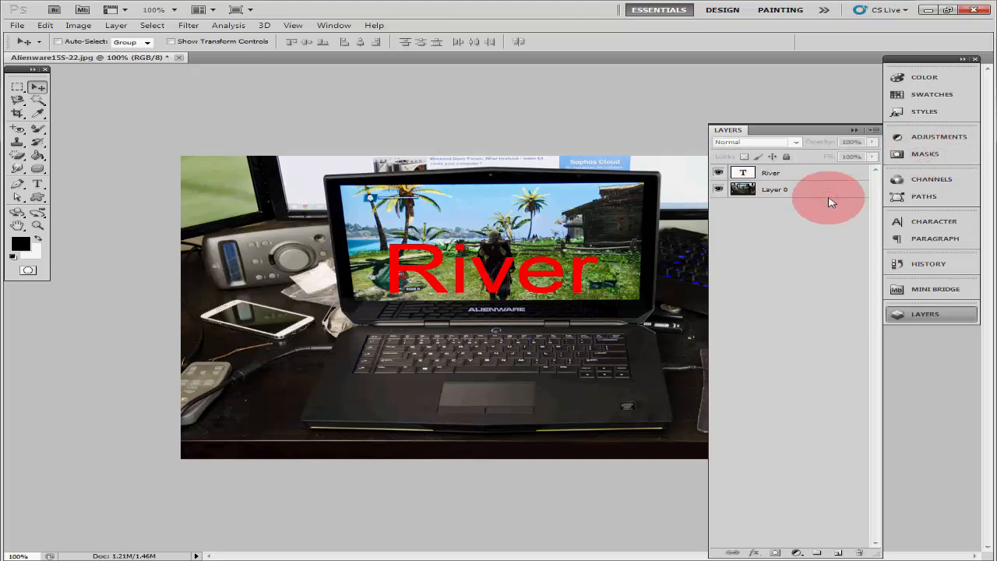
Step: Move the Layers panel up over the canvas and delete the River text layer
left_click(811, 181)
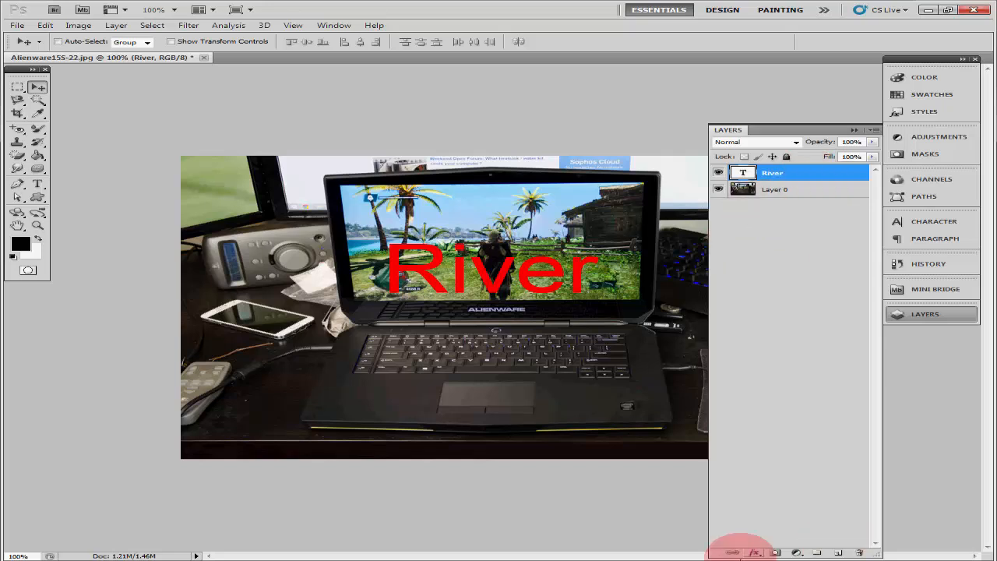
left_click_drag(787, 126, 729, 68)
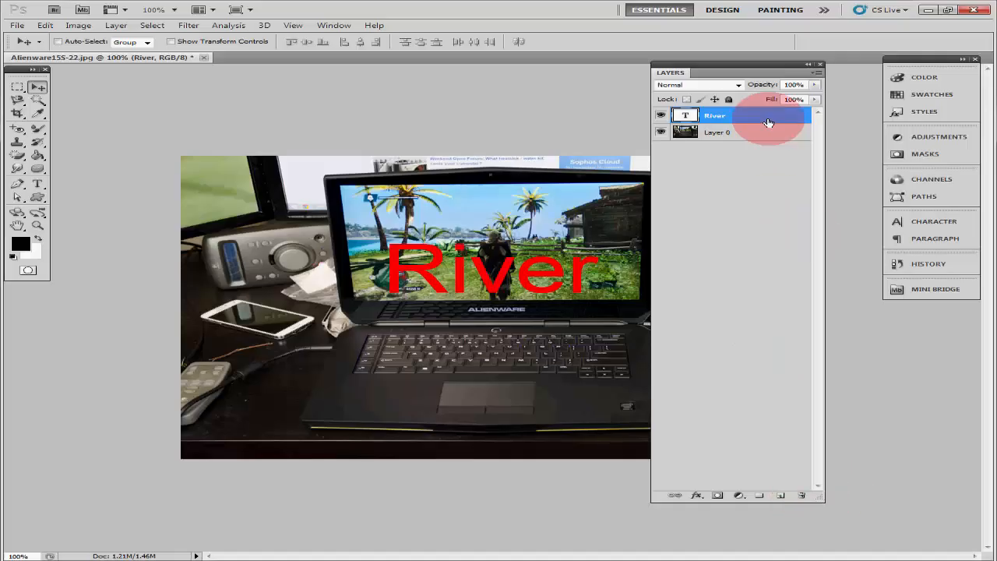
left_click(800, 497)
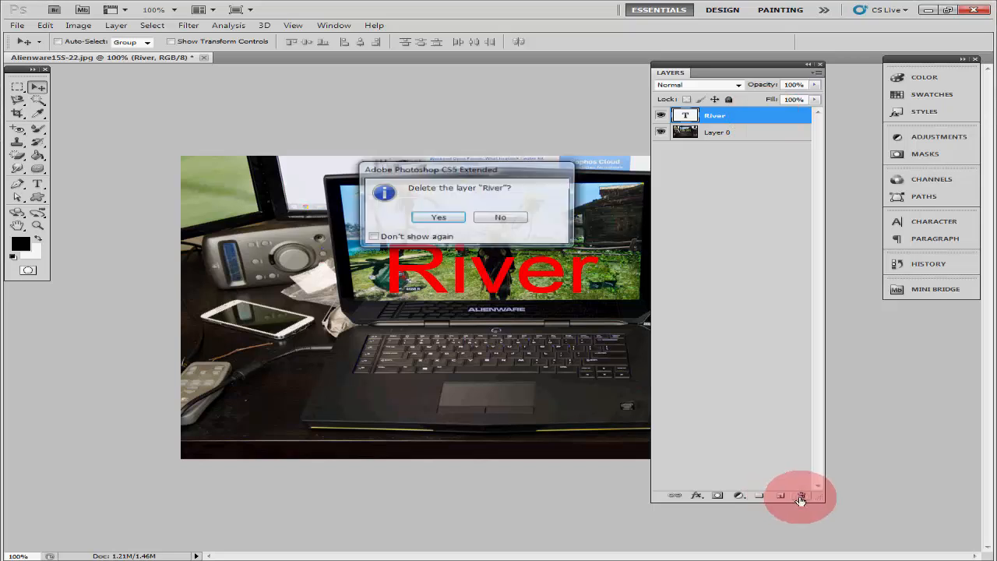
left_click(438, 218)
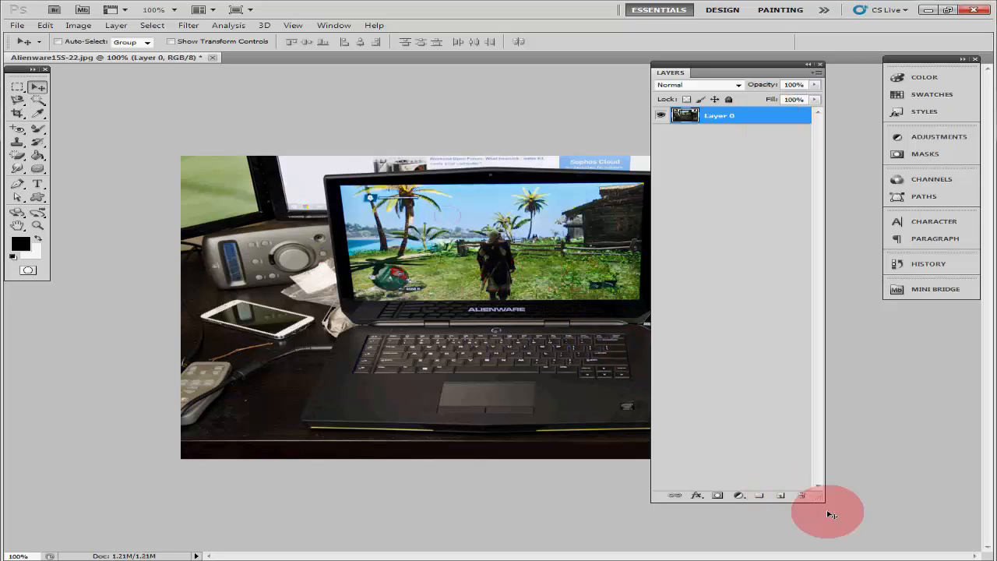
Step: Add a new empty layer above Layer 0 and create a new group with both layers selected, leaving nothing active
left_click(782, 497)
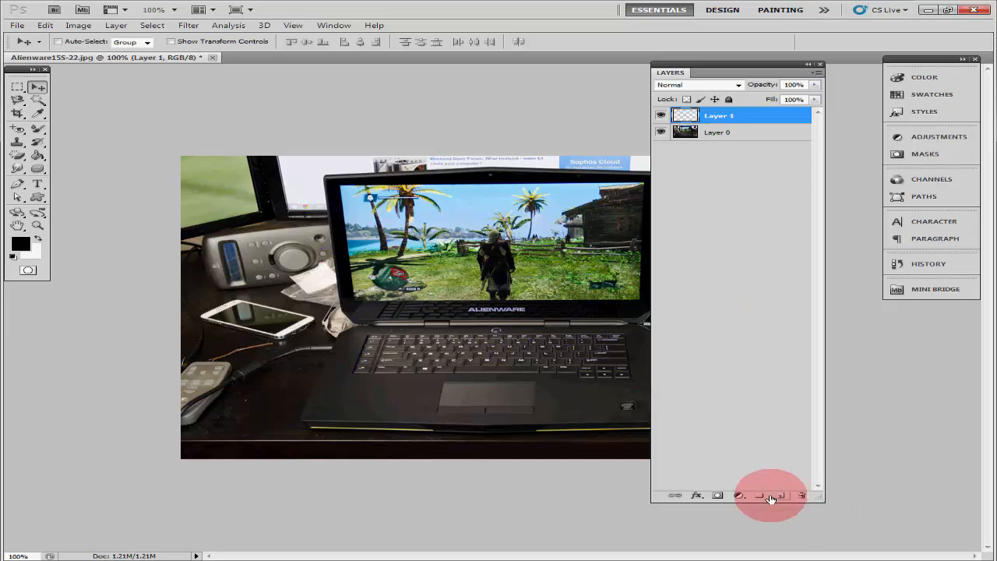
left_click(754, 156)
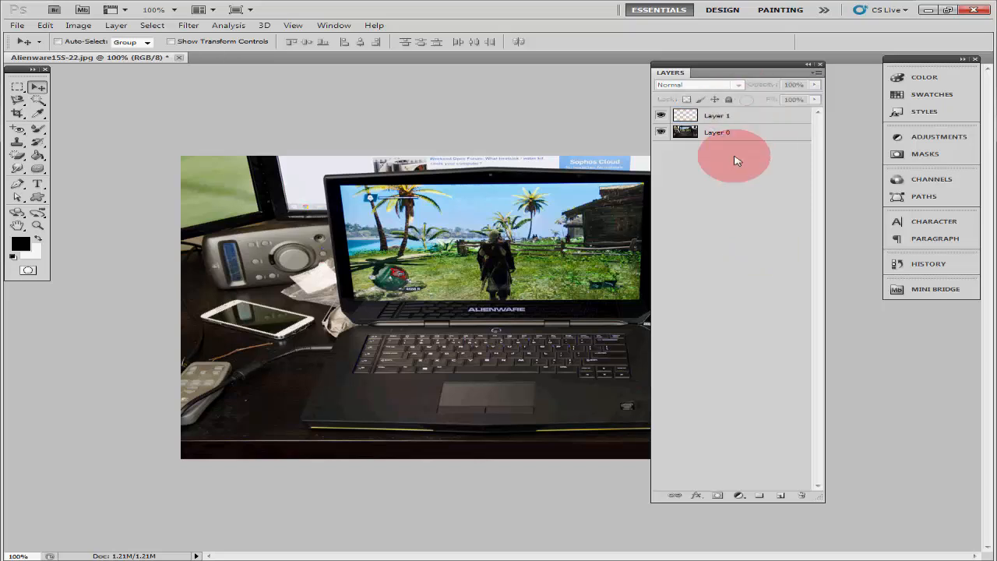
left_click(737, 122)
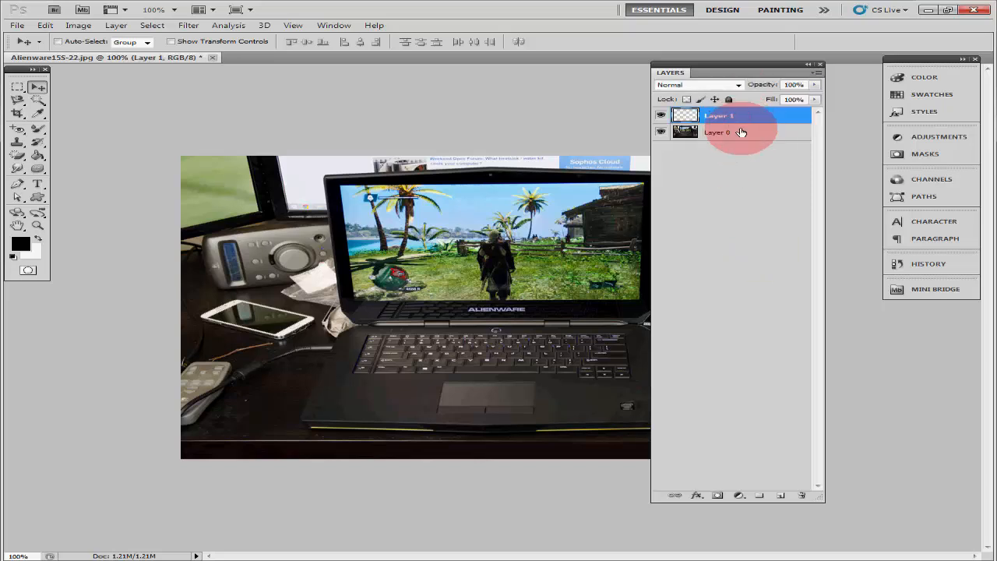
left_click(742, 134, "shift")
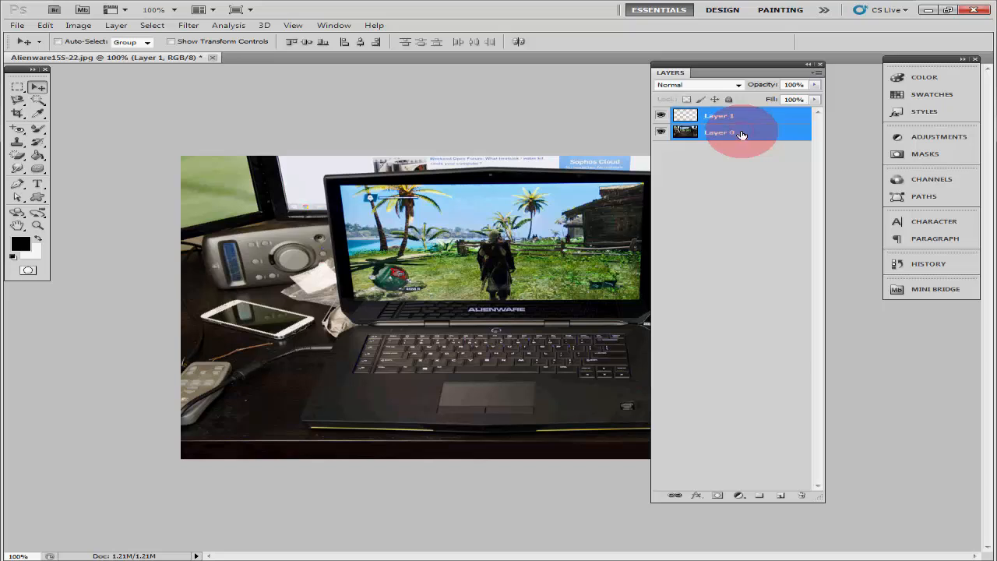
left_click(761, 497)
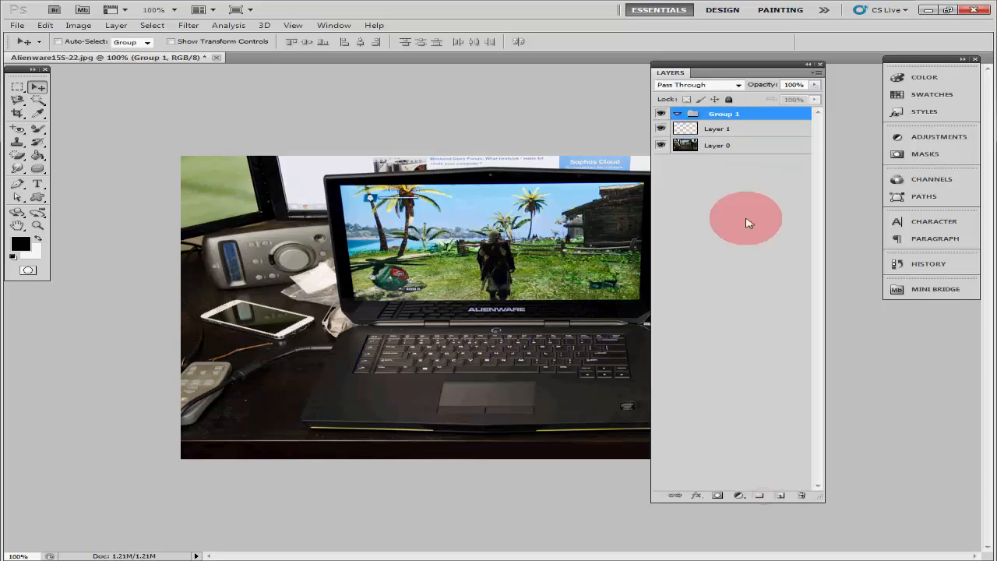
left_click(740, 177)
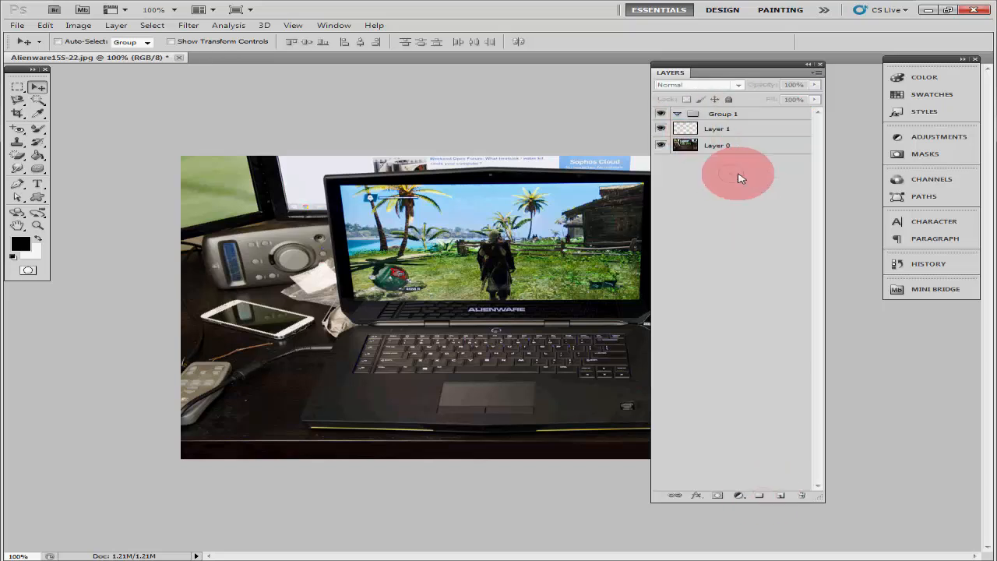
Step: Move Layer 1 and Layer 0 together into Group 1, collapse the group and select it
left_click(751, 129)
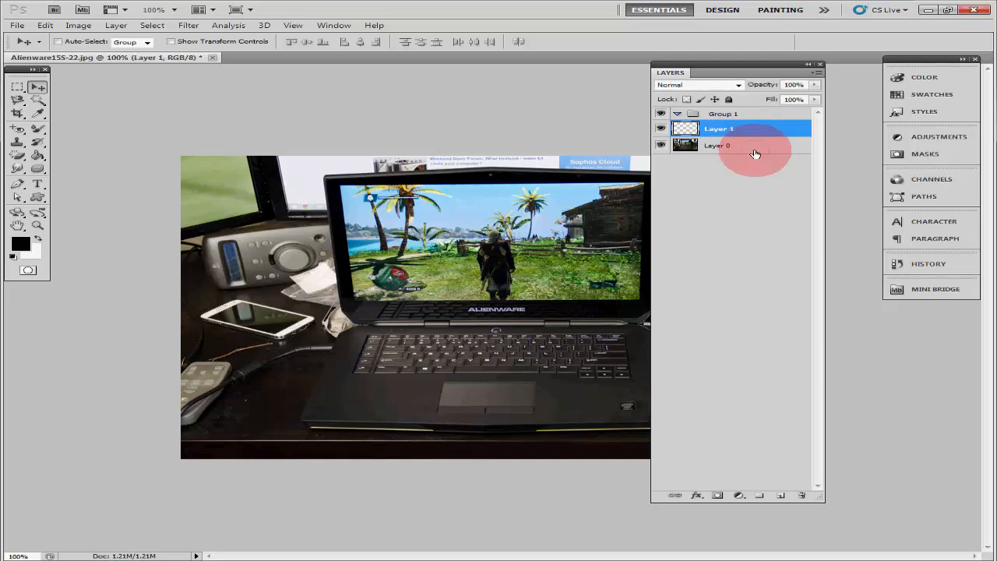
left_click_drag(755, 153, 756, 116)
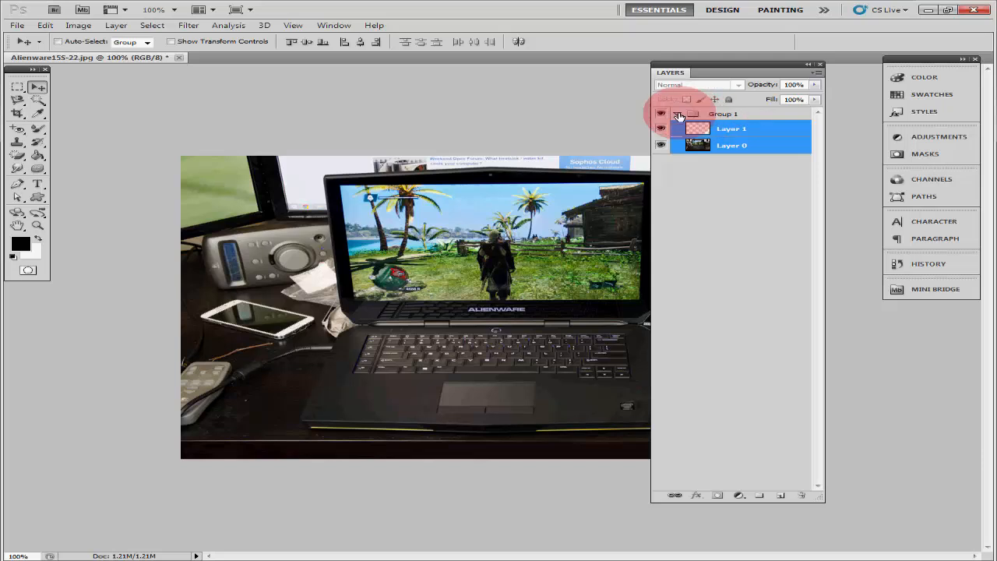
left_click(677, 114)
left_click(746, 116)
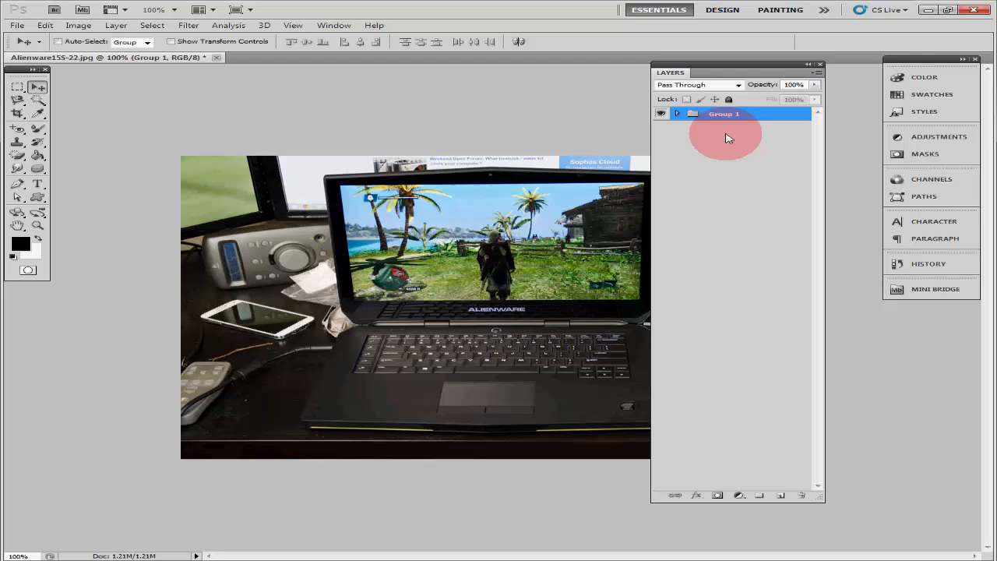
Step: Expand Group 1 to view its contents, select Layer 0 and Layer 1 in turn, and collapse the group again
left_click(677, 113)
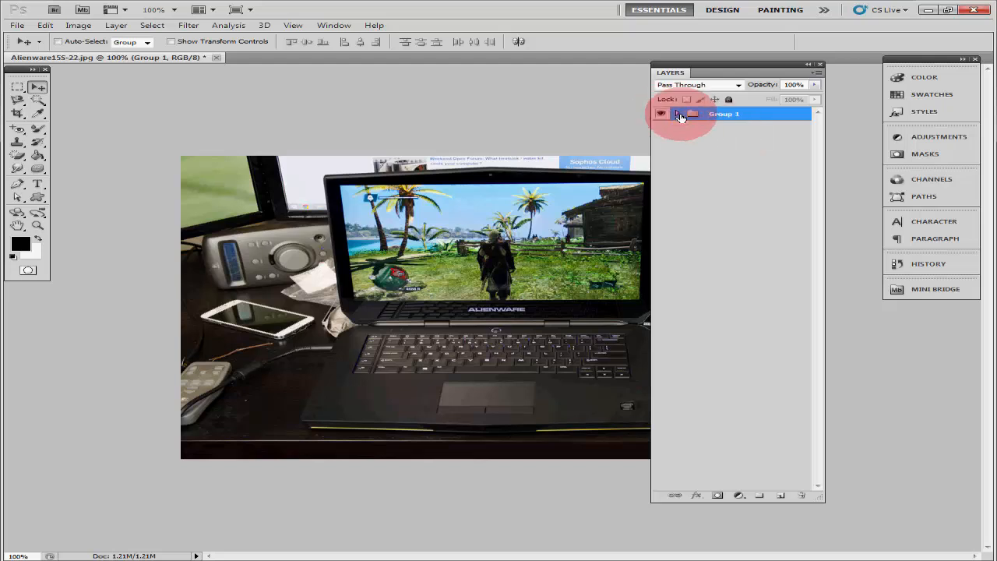
left_click(764, 147)
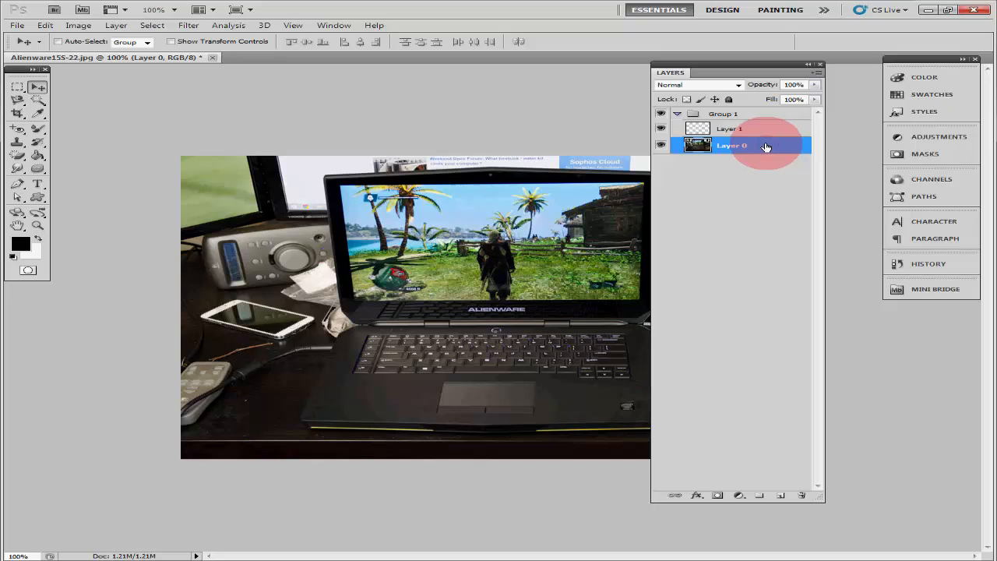
left_click(767, 131)
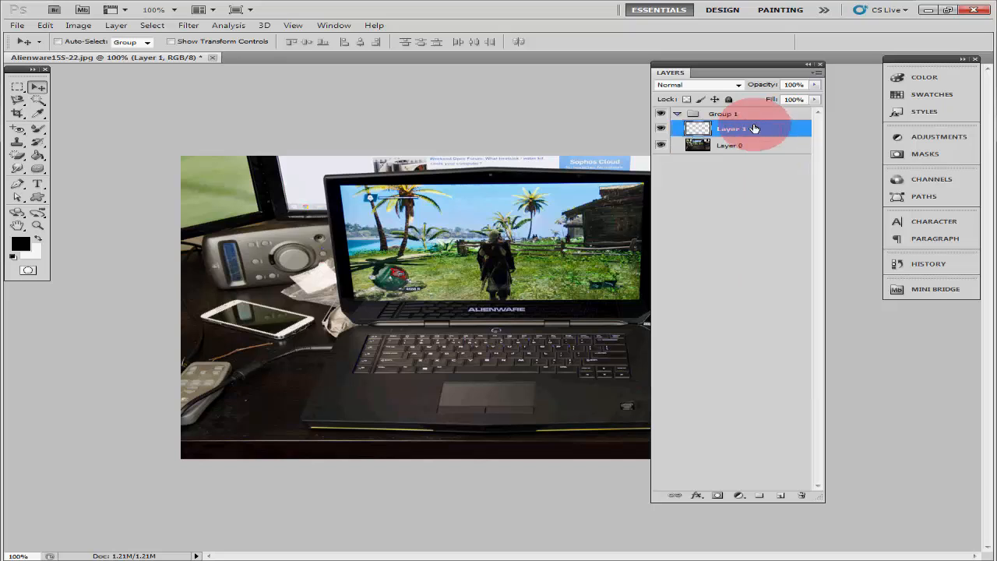
left_click(677, 114)
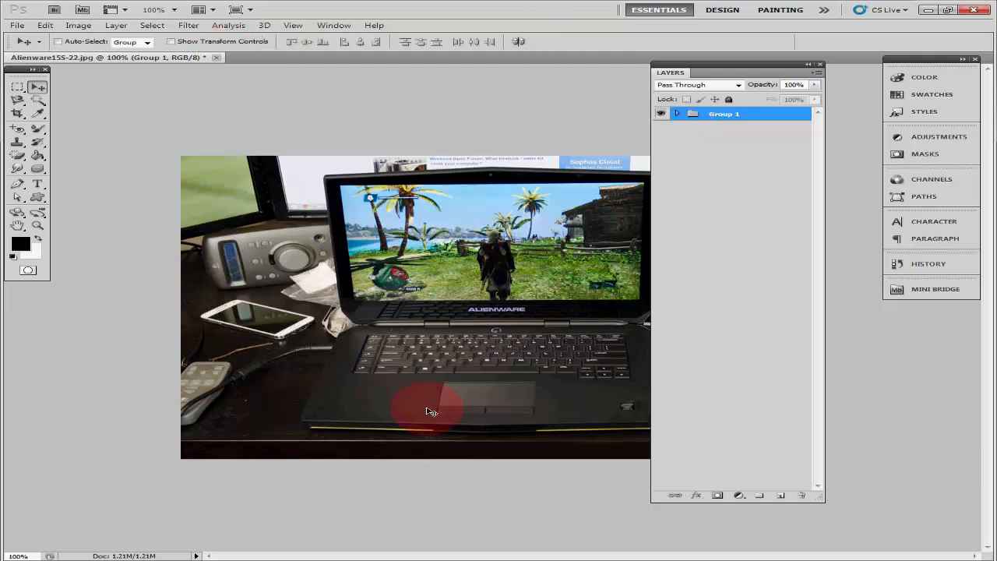
mouse_move(412, 556)
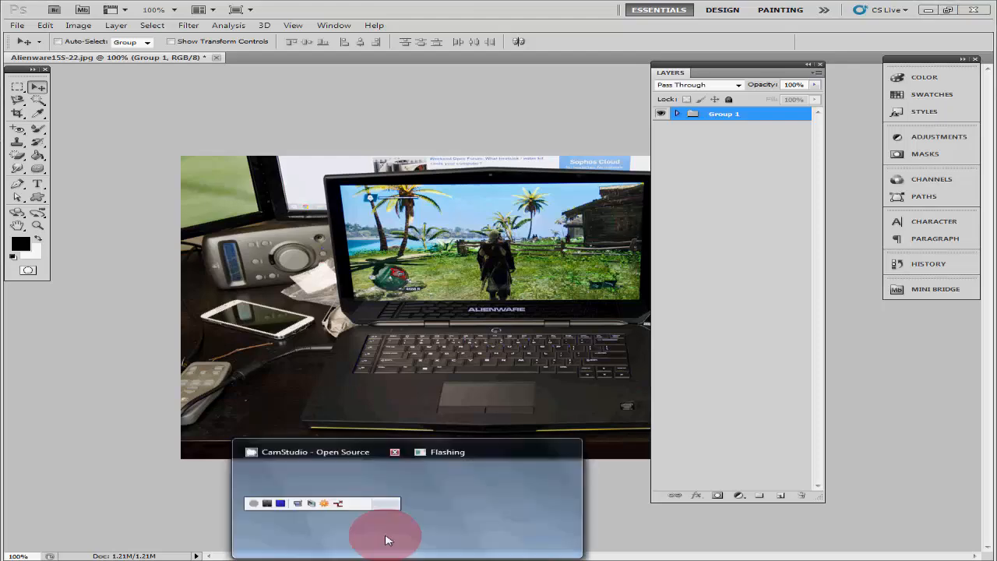
left_click(336, 516)
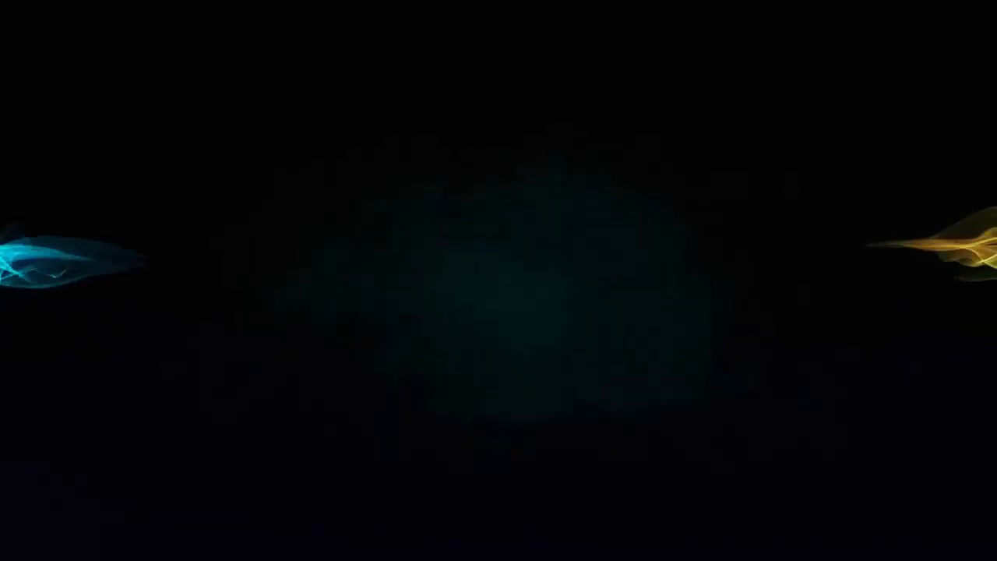